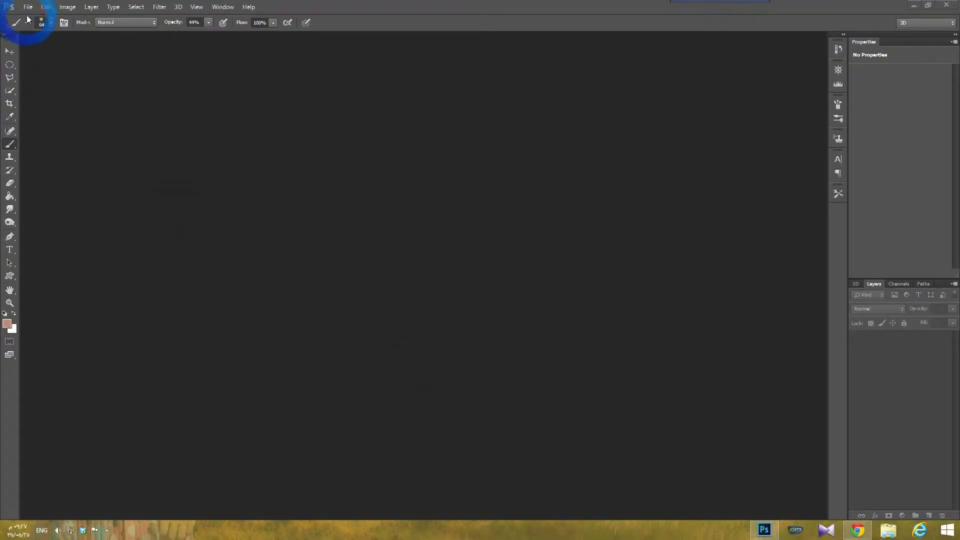
# Open the black-and-white girl face JPG portrait from the Open dialog.
pyautogui.click(28, 7)
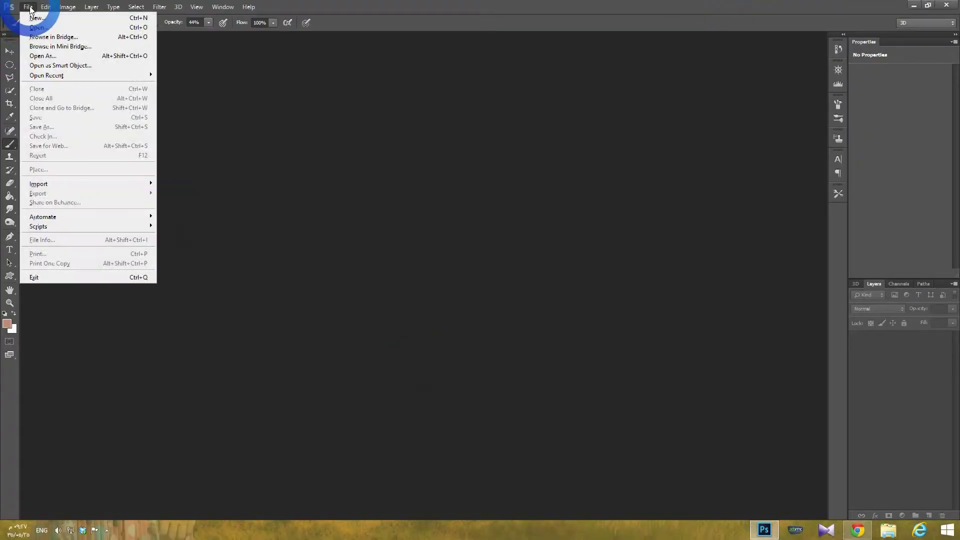
pyautogui.click(35, 26)
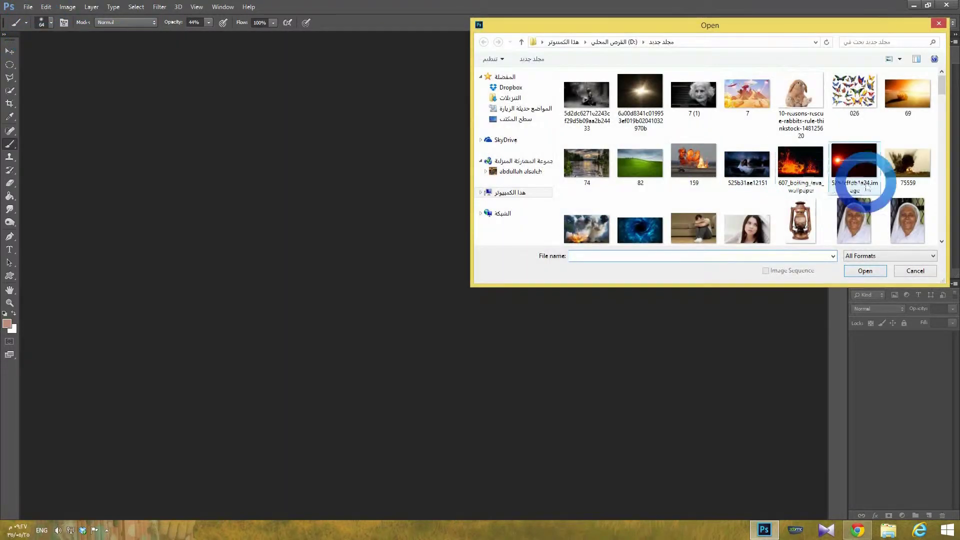
pyautogui.moveTo(941, 85); pyautogui.dragTo(942, 125)
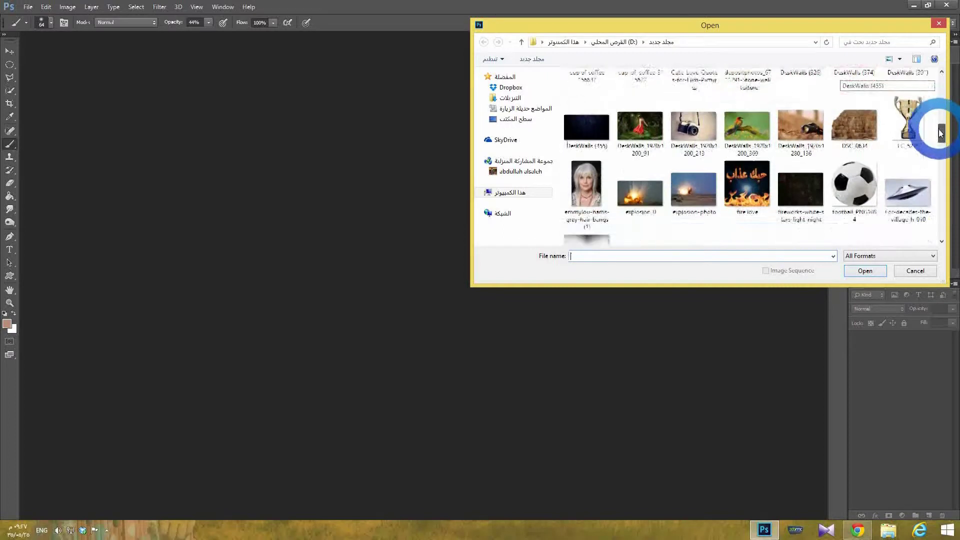
pyautogui.moveTo(941, 125); pyautogui.dragTo(941, 144)
pyautogui.click(860, 172)
pyautogui.doubleClick(860, 173)
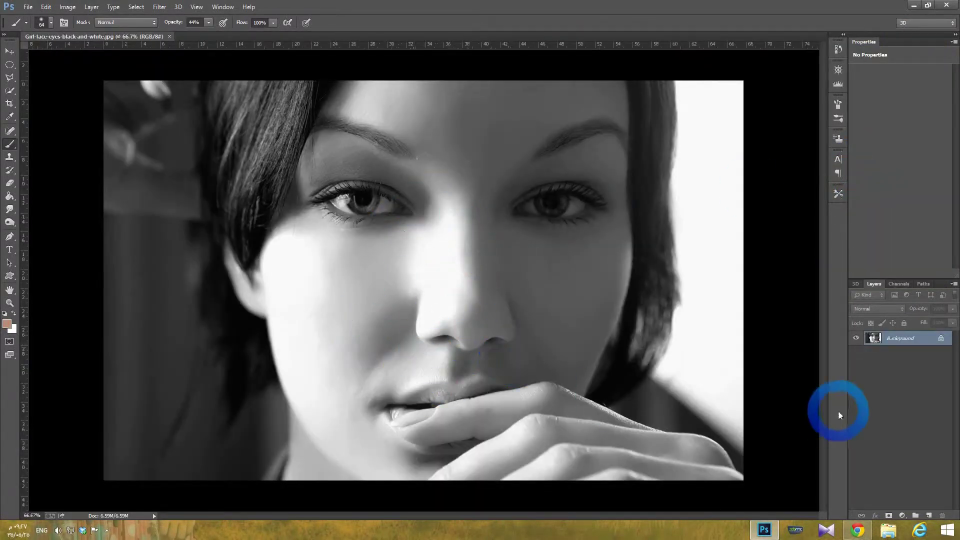
# Unlock the background as Layer 0 and trace the left eye with the Polygonal Lasso.
pyautogui.doubleClick(935, 339)
pyautogui.click(564, 170)
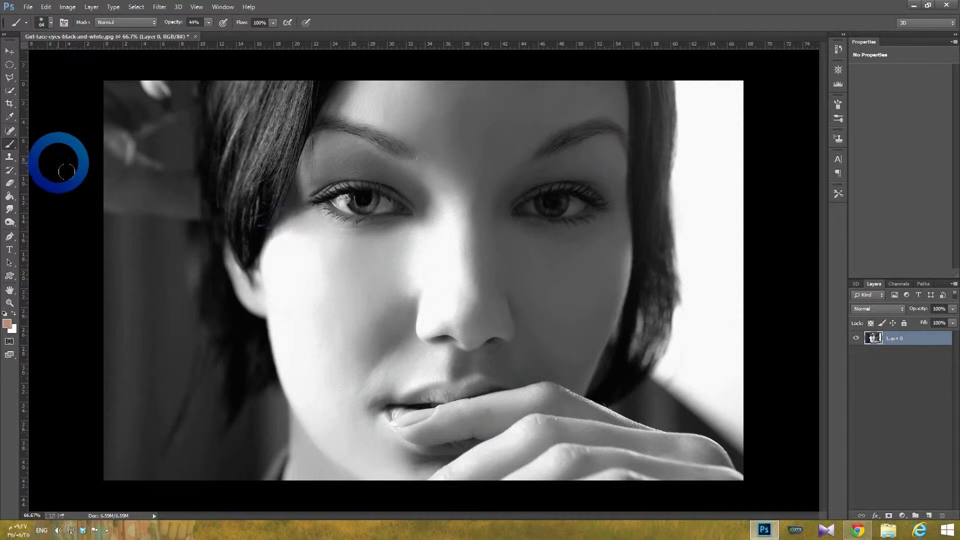
pyautogui.click(11, 79)
pyautogui.rightClick(12, 80)
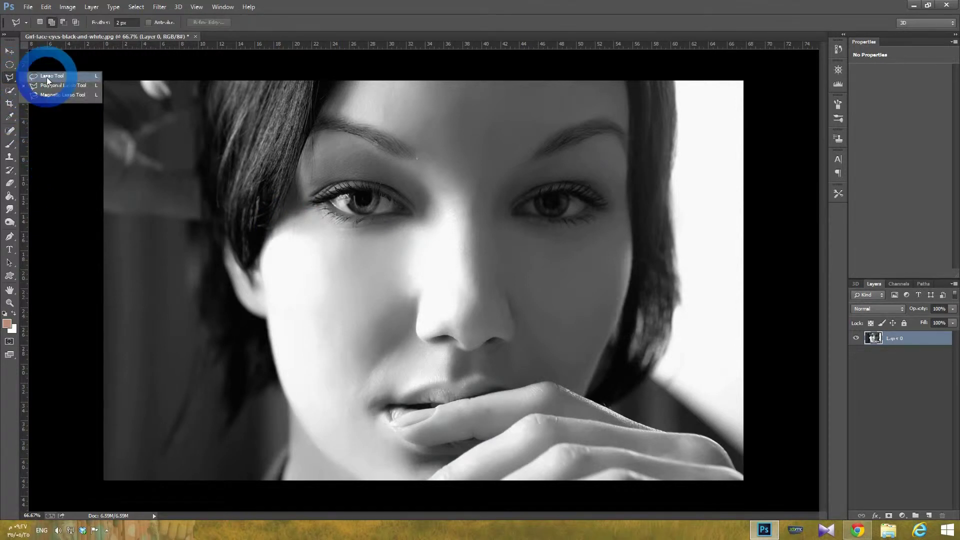
pyautogui.click(56, 86)
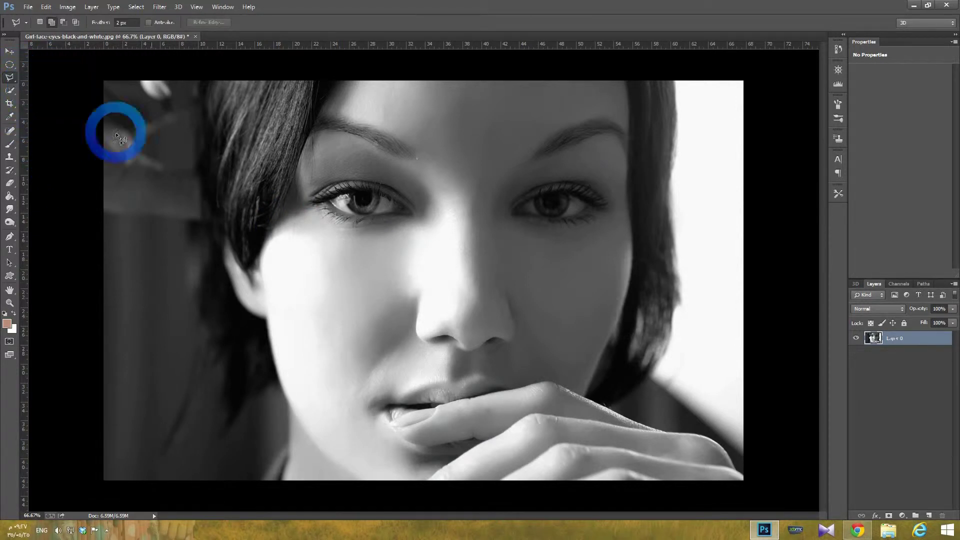
pyautogui.click(399, 212)
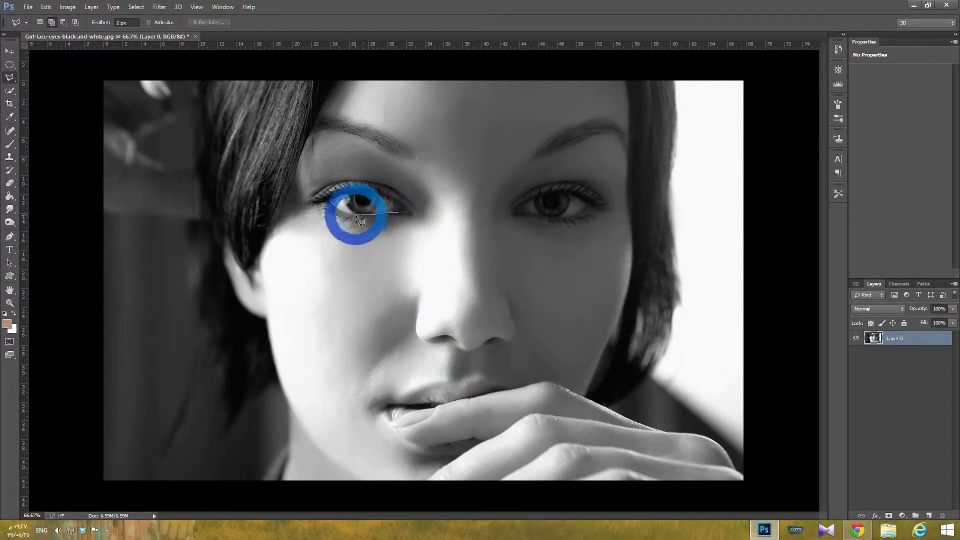
pyautogui.click(329, 201)
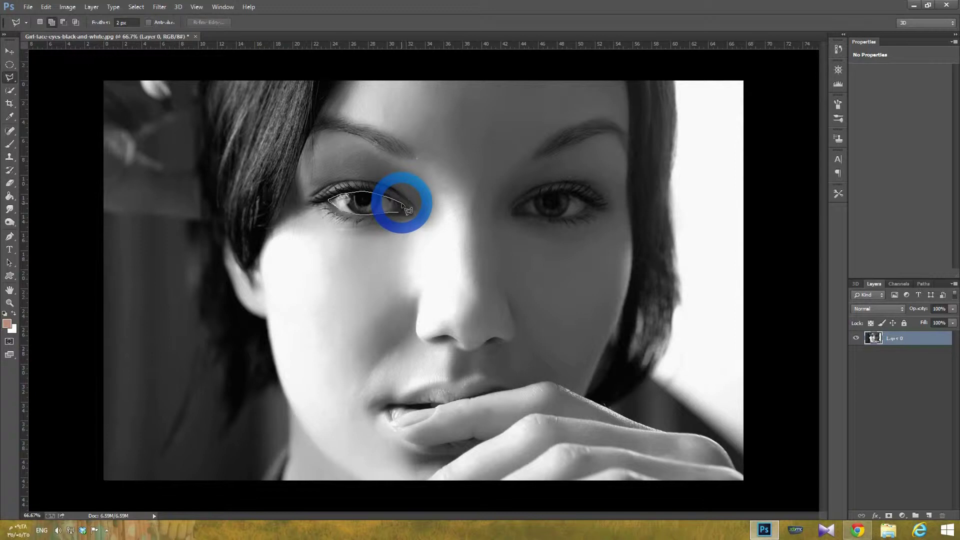
pyautogui.click(400, 205)
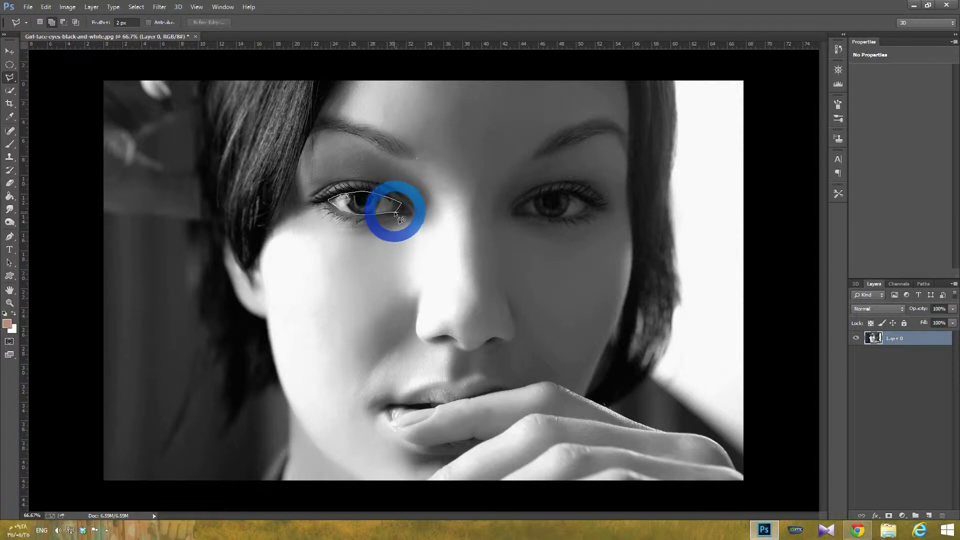
# Trace around the right eye, adding it to the left-eye selection.
pyautogui.click(518, 211)
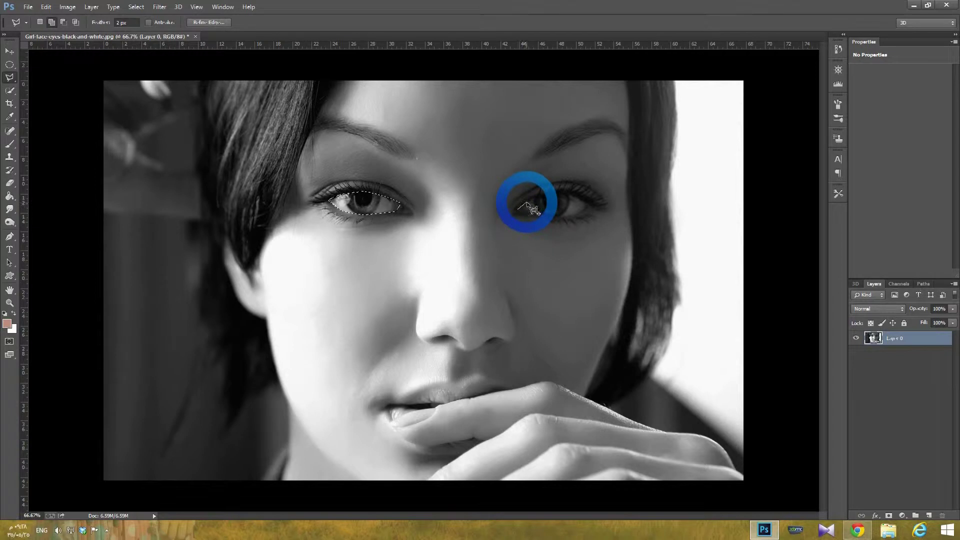
pyautogui.moveTo(542, 203)
pyautogui.mouseDown()
pyautogui.moveTo(564, 198)
pyautogui.moveTo(597, 214)
pyautogui.mouseUp()
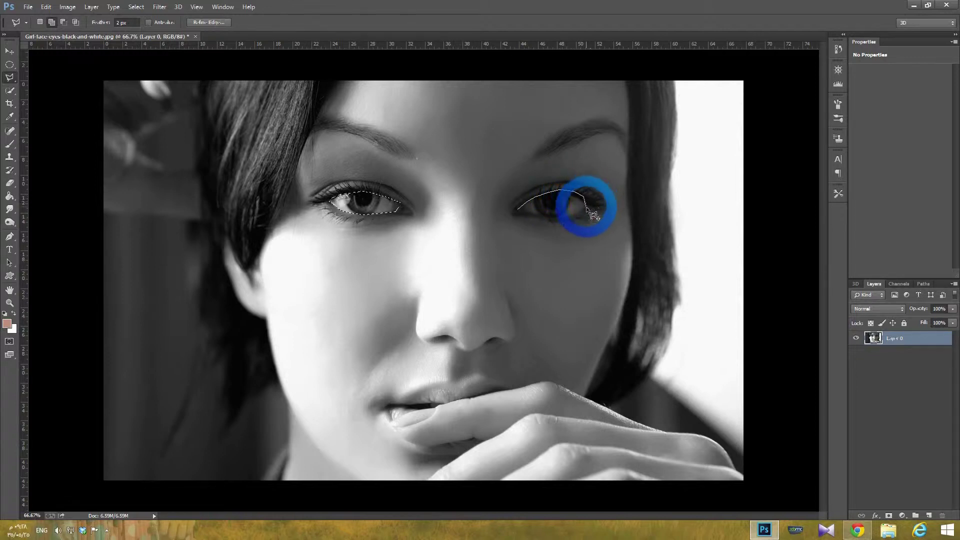
pyautogui.moveTo(596, 212); pyautogui.dragTo(520, 216)
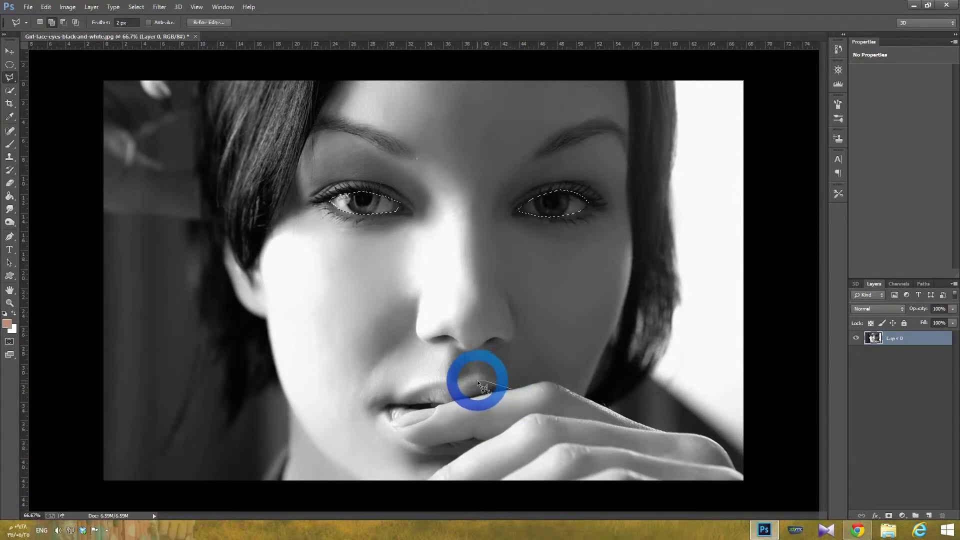
# Outline the upper lip with the Polygonal Lasso, adding it to the eye selection.
pyautogui.click(478, 380)
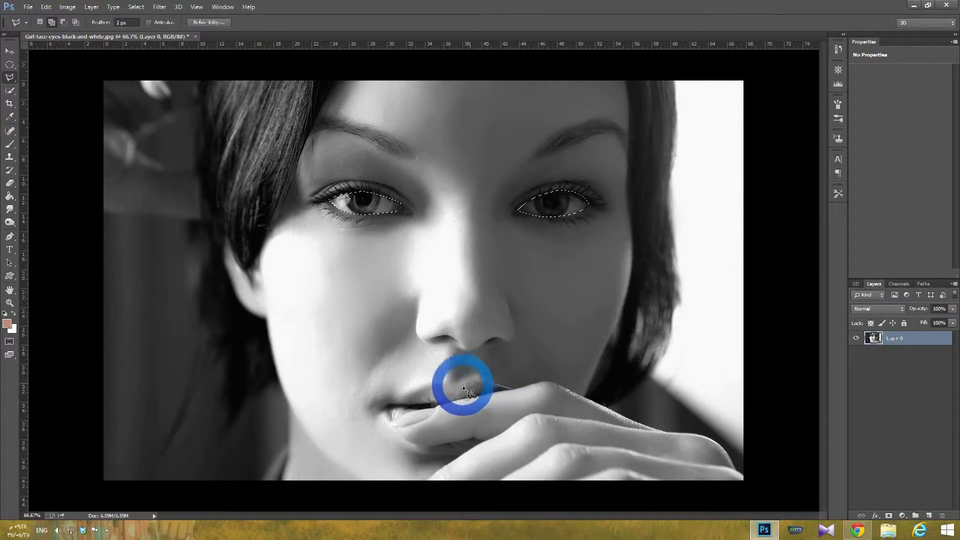
pyautogui.click(438, 382)
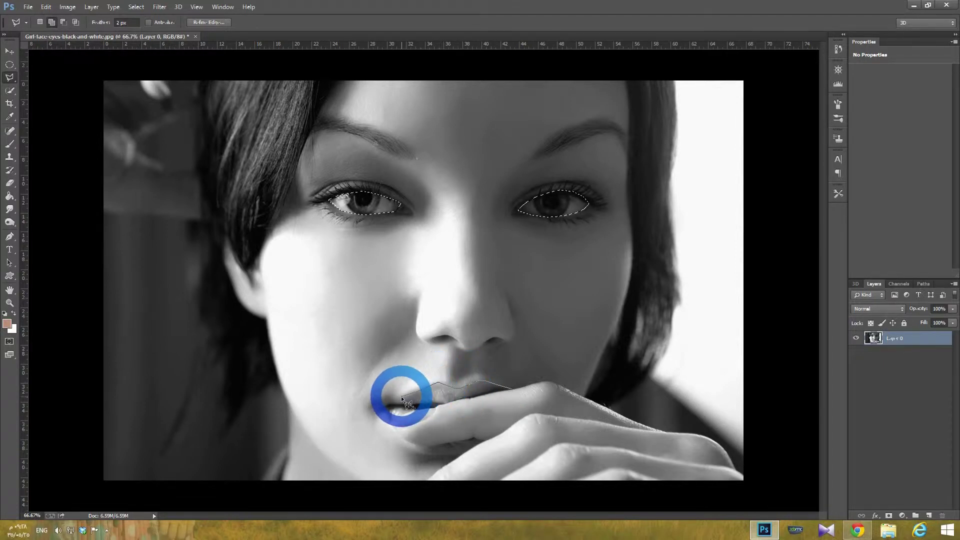
pyautogui.click(382, 403)
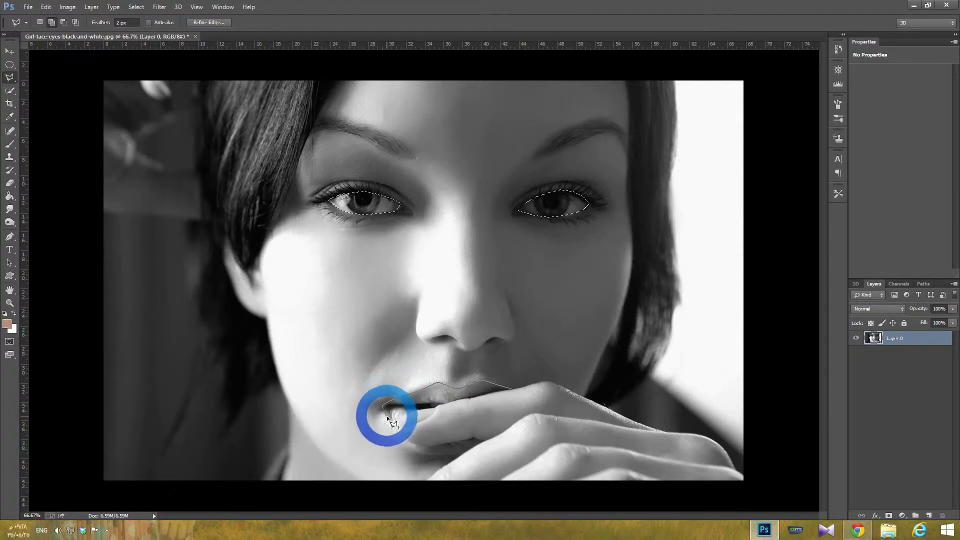
pyautogui.click(389, 414)
pyautogui.click(394, 425)
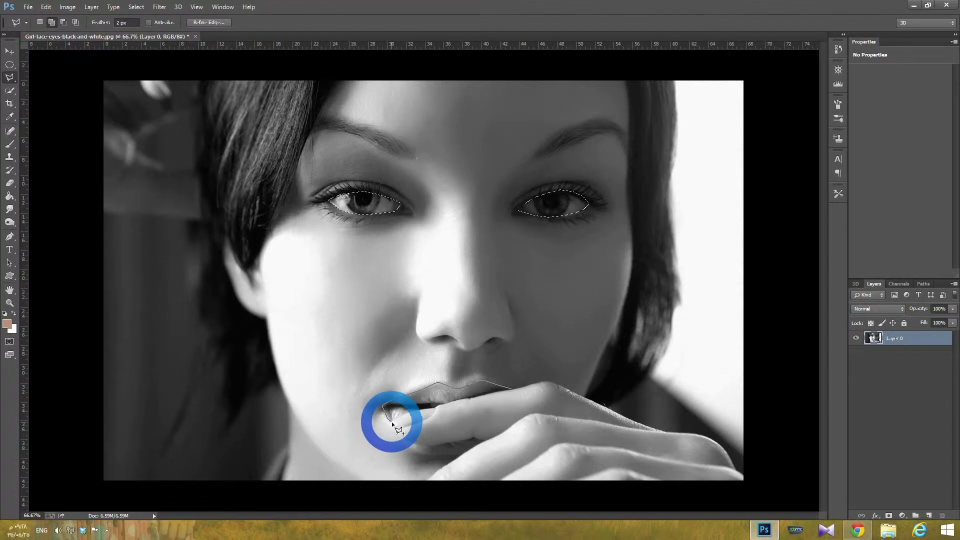
pyautogui.click(405, 418)
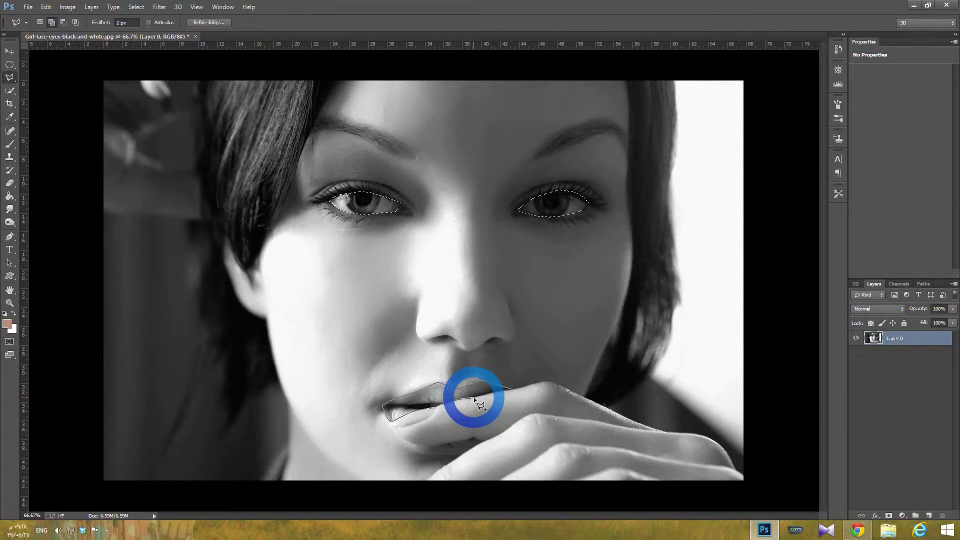
pyautogui.doubleClick(511, 389)
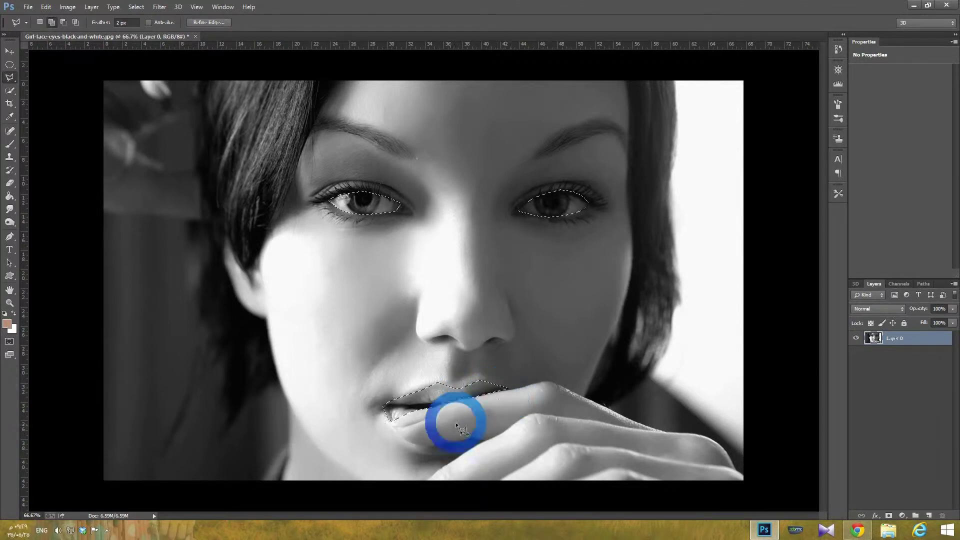
# Outline the lower lip and add it to the selection.
pyautogui.click(401, 438)
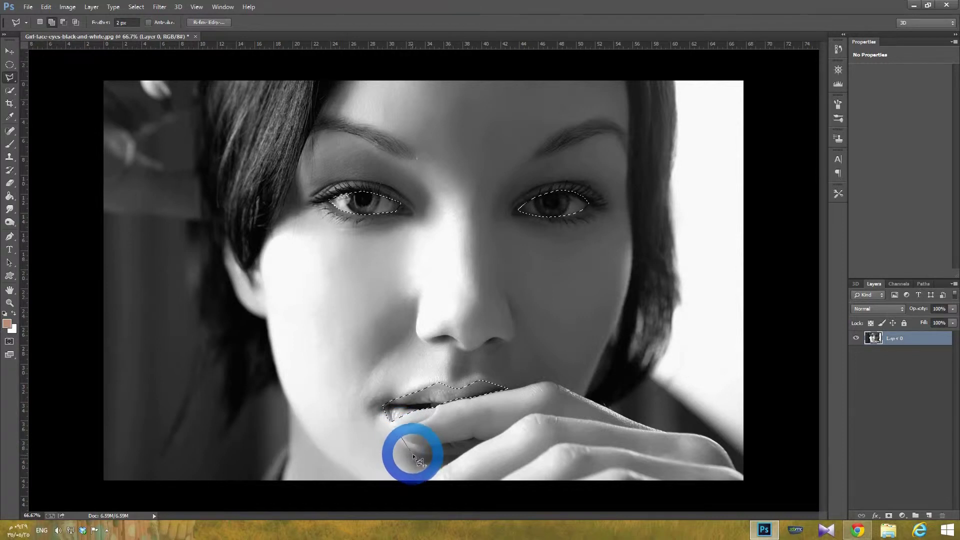
pyautogui.click(406, 449)
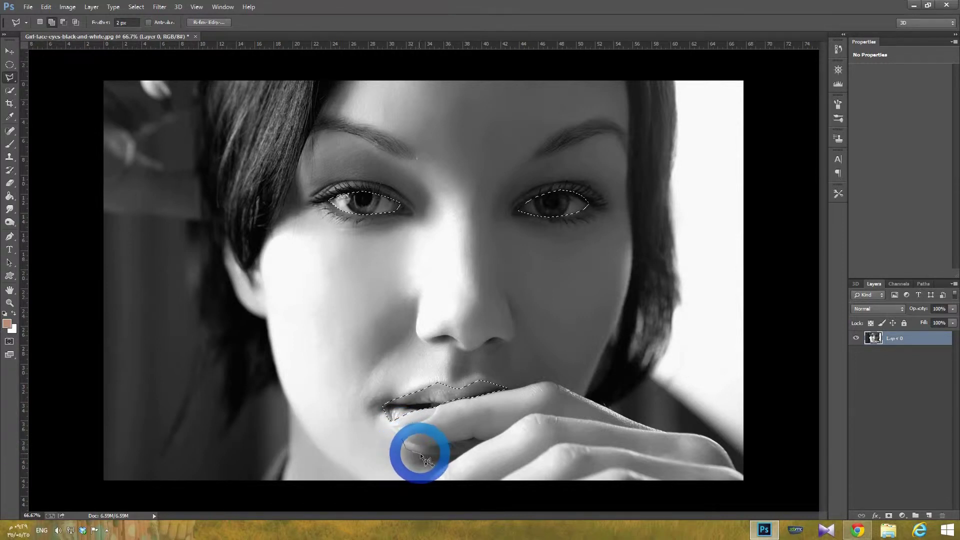
pyautogui.click(442, 455)
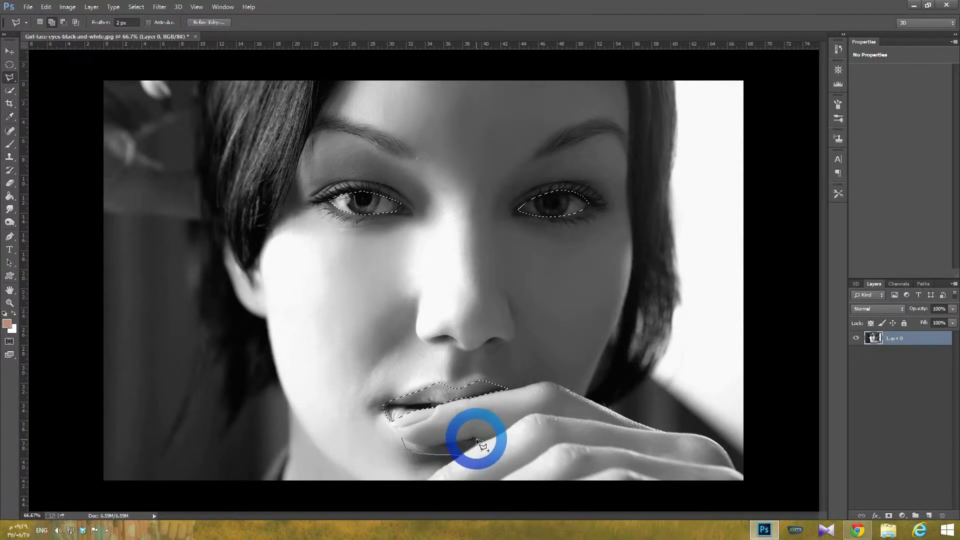
pyautogui.click(476, 439)
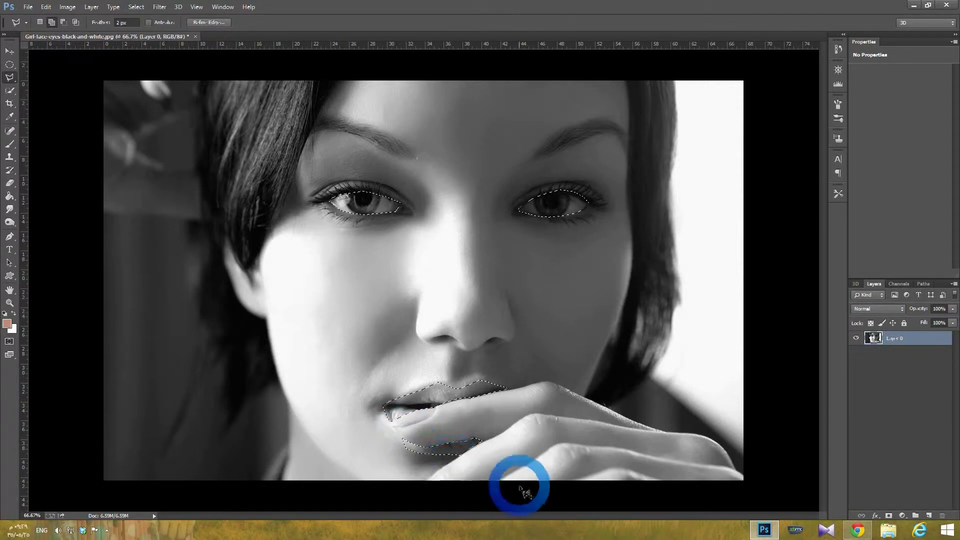
# Trace the left hair outline from the top edge down past the ear to below the jaw.
pyautogui.click(361, 69)
pyautogui.click(325, 101)
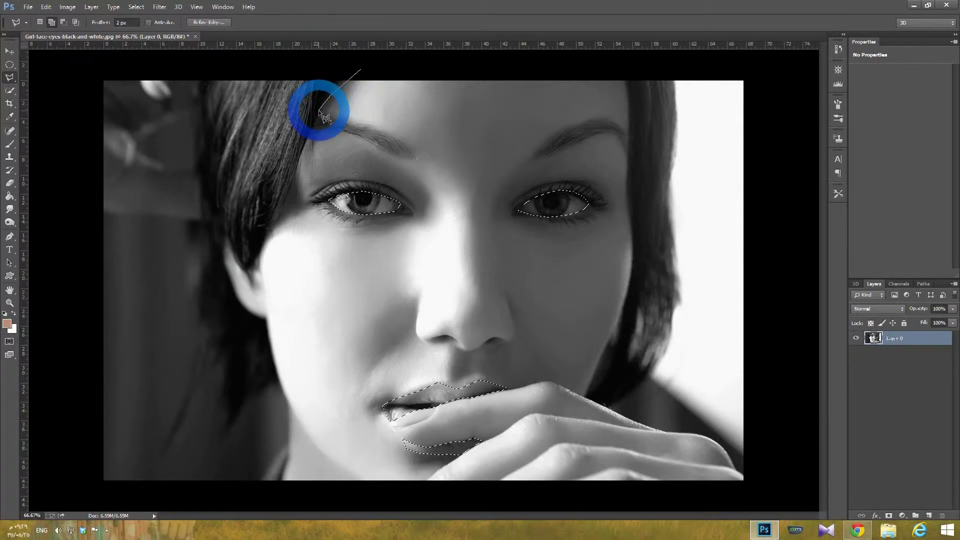
pyautogui.click(317, 123)
pyautogui.click(311, 138)
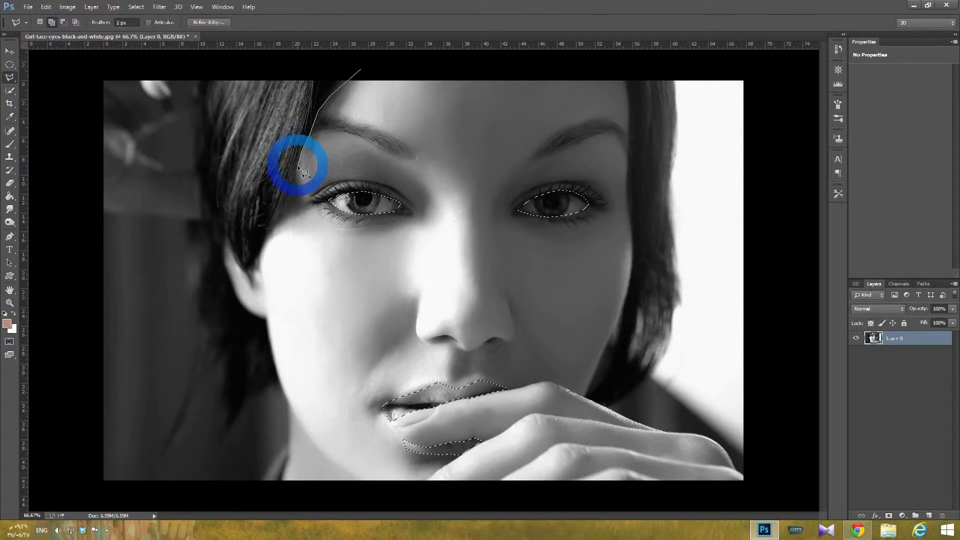
pyautogui.click(281, 211)
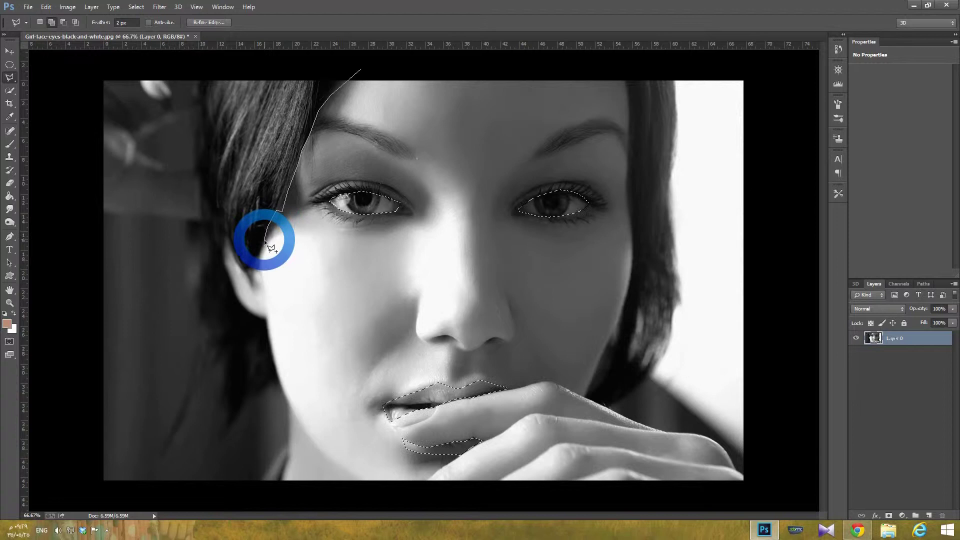
pyautogui.click(257, 259)
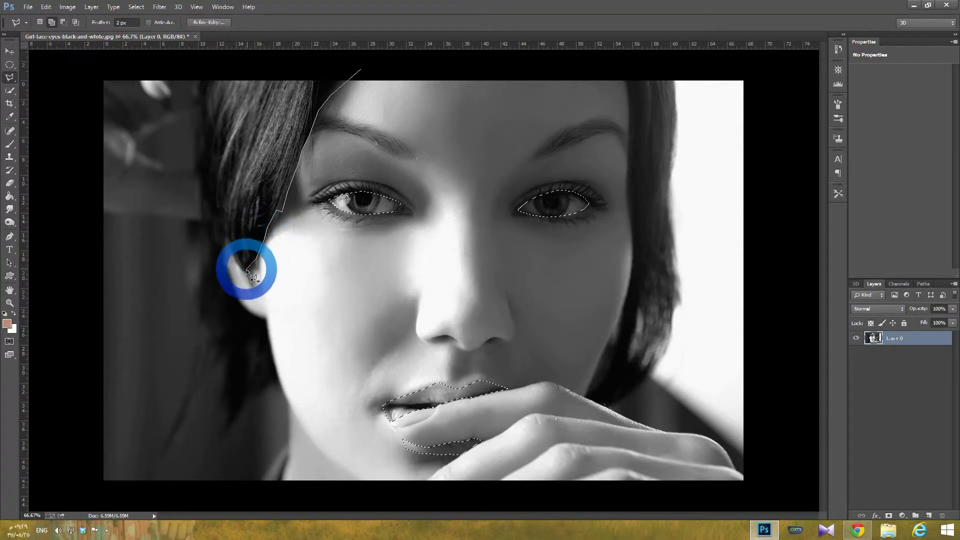
pyautogui.click(223, 232)
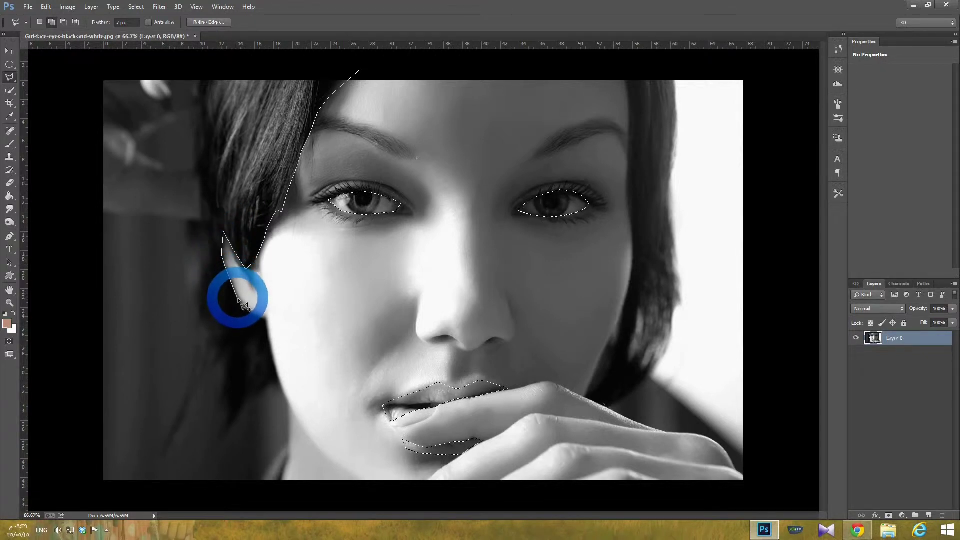
pyautogui.click(265, 319)
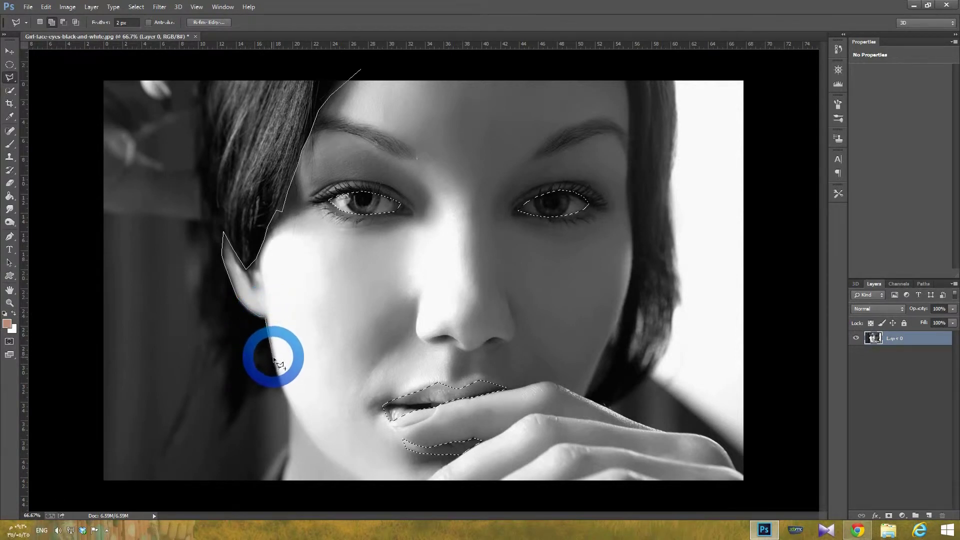
pyautogui.click(274, 381)
pyautogui.click(265, 394)
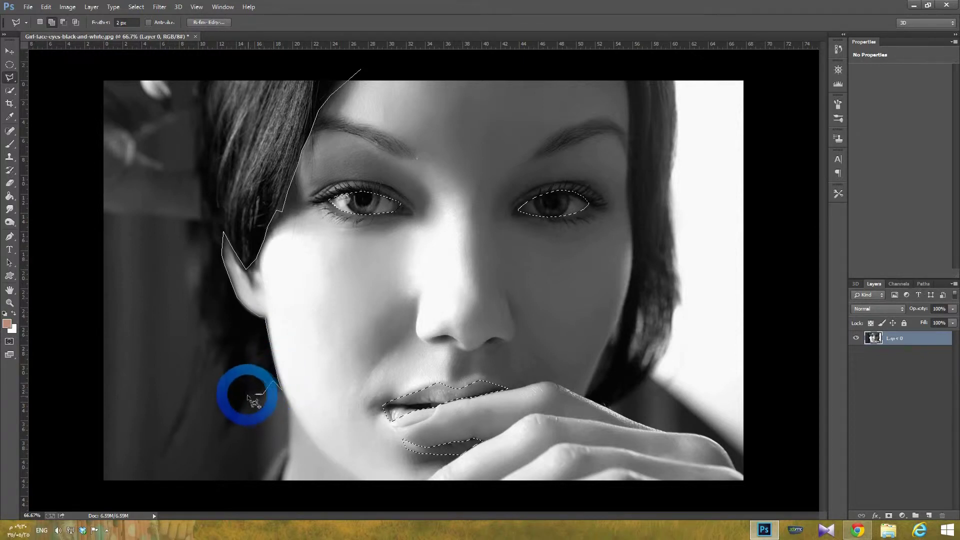
pyautogui.click(241, 417)
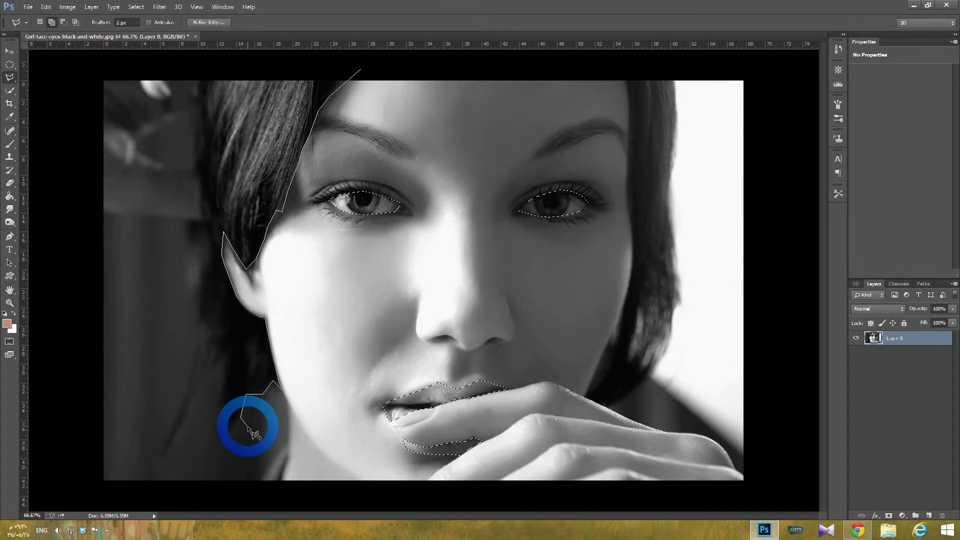
pyautogui.click(218, 443)
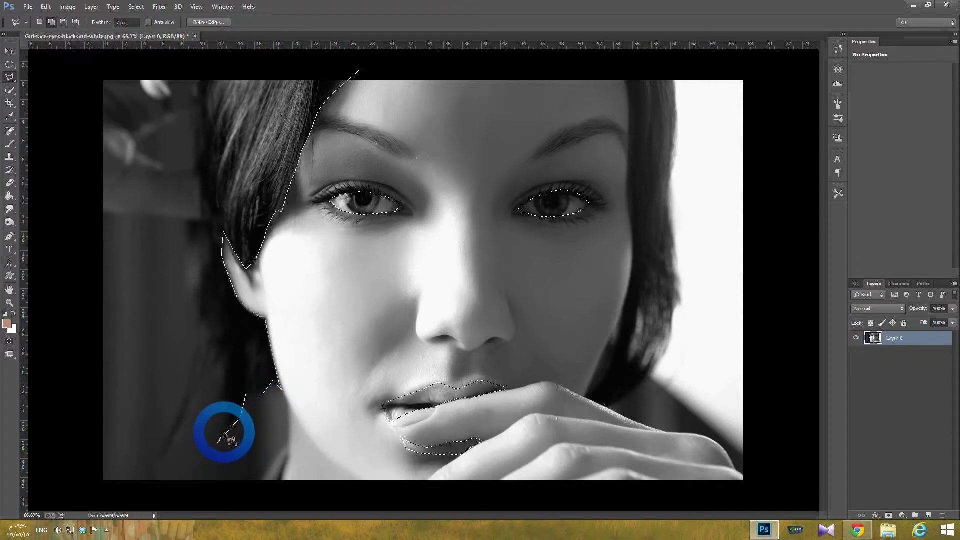
# Trace back up the outer hair edge, removing a stray point, then across above the forehead.
pyautogui.click(227, 398)
pyautogui.click(220, 405)
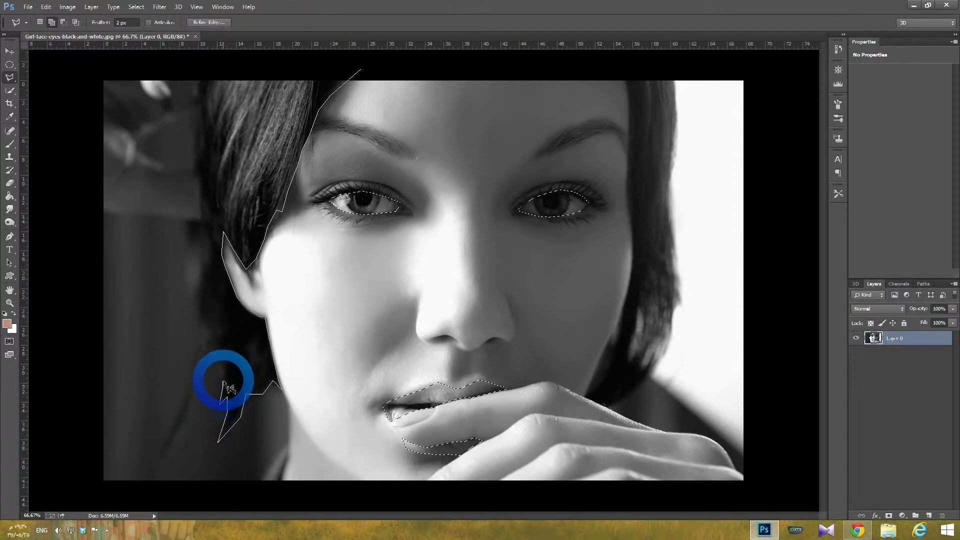
pyautogui.click(223, 356)
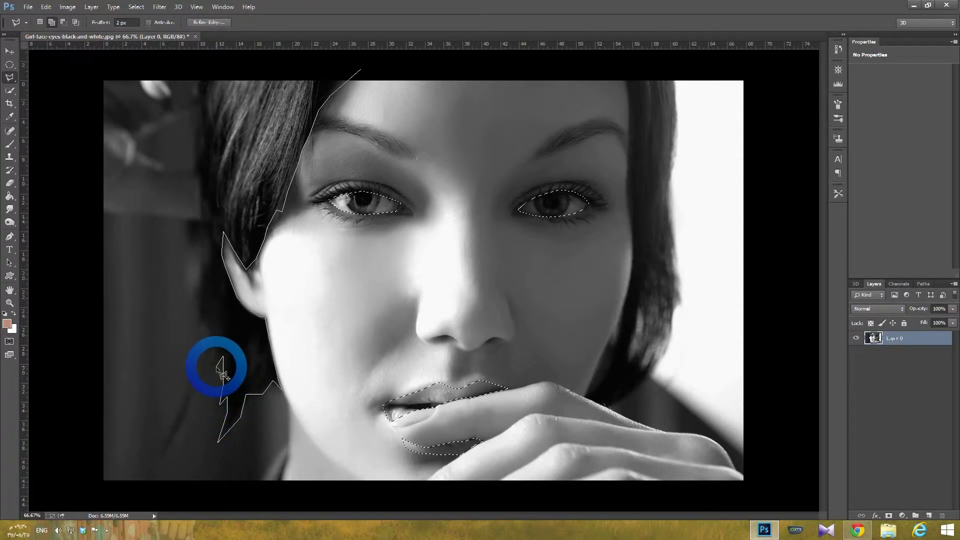
pyautogui.click(214, 349)
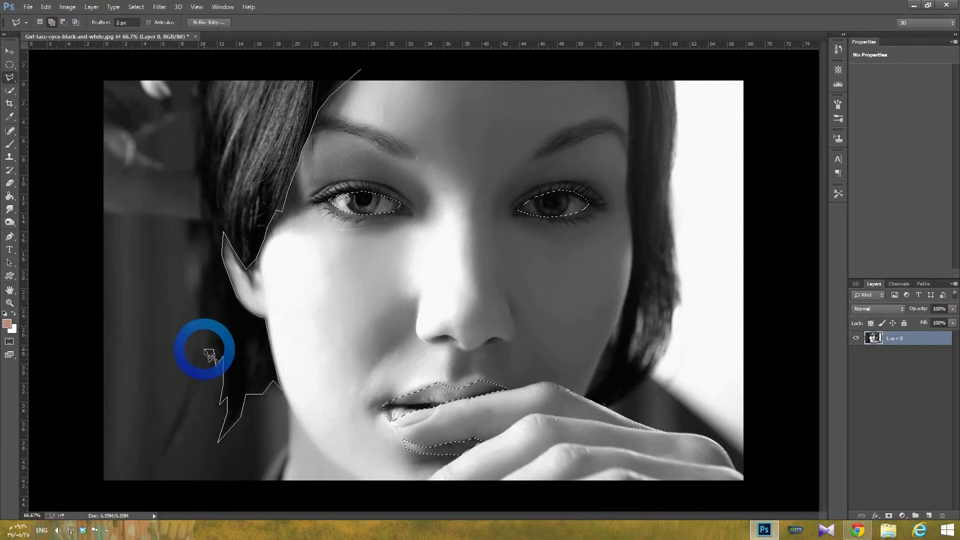
pyautogui.click(202, 321)
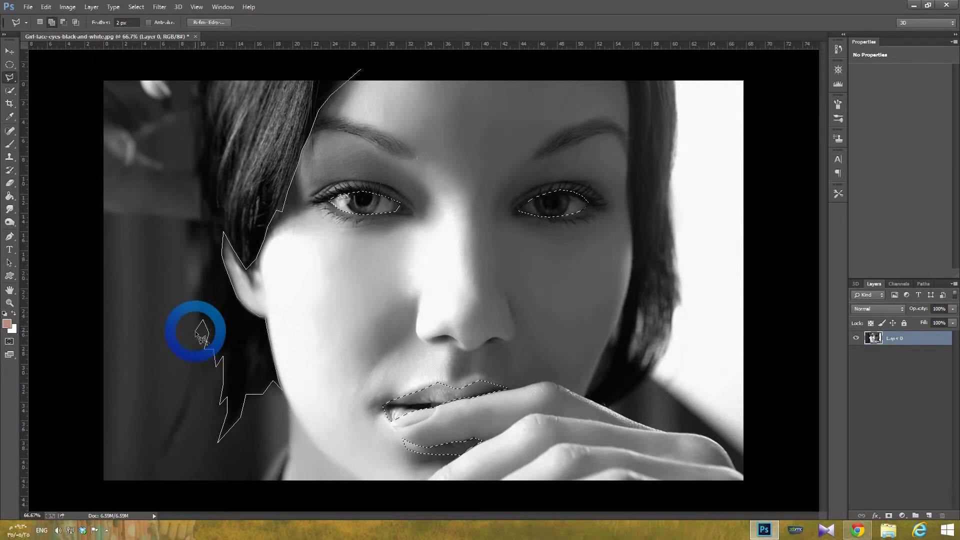
pyautogui.click(192, 295)
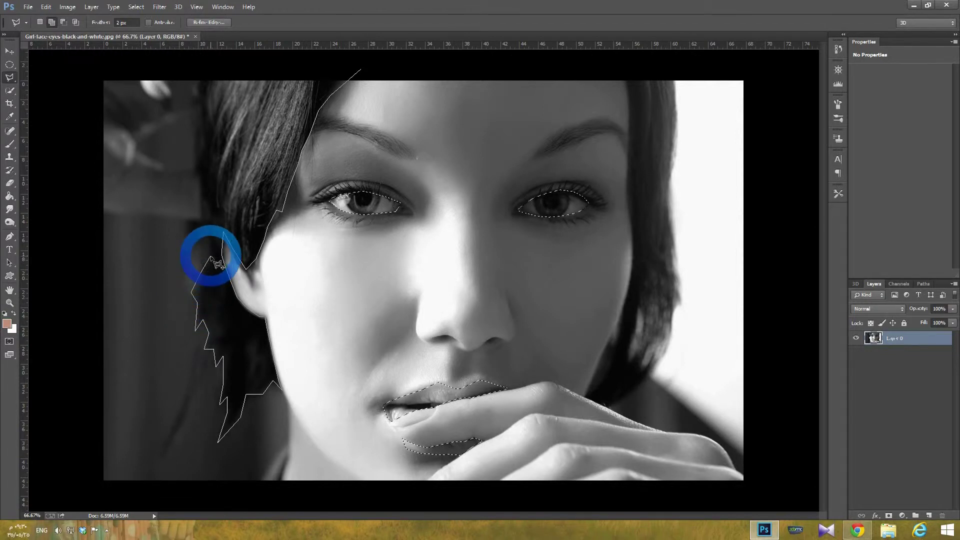
pyautogui.click(209, 235)
pyautogui.press('BackSpace')
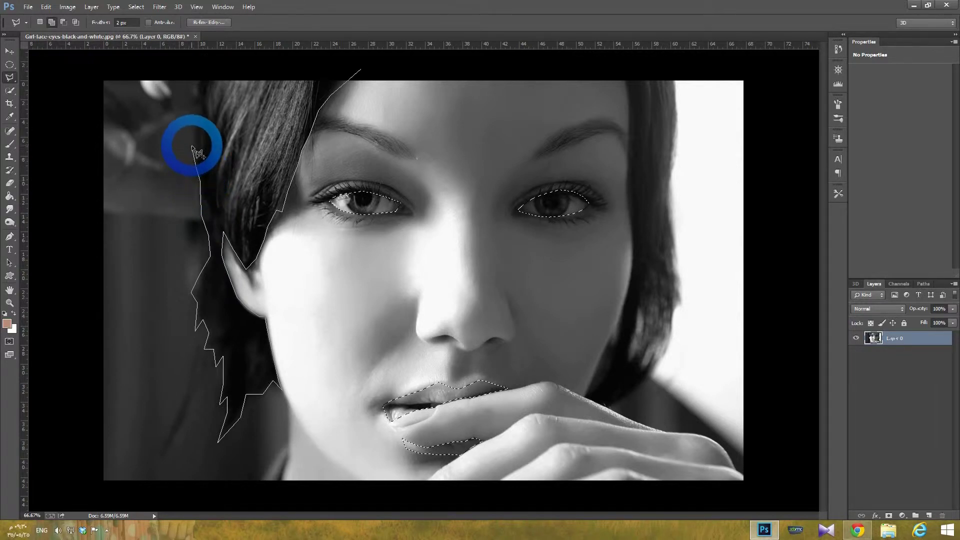
pyautogui.click(194, 125)
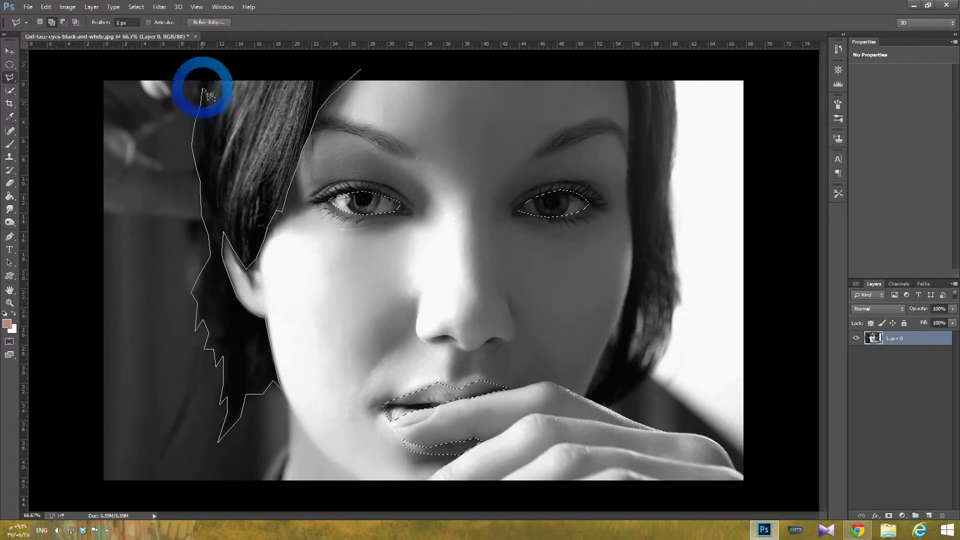
pyautogui.click(204, 65)
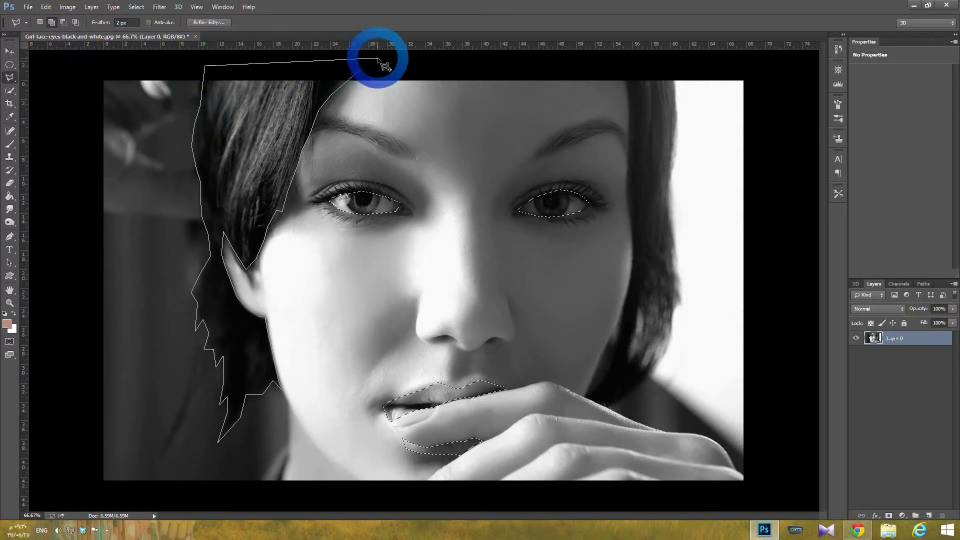
pyautogui.click(378, 59)
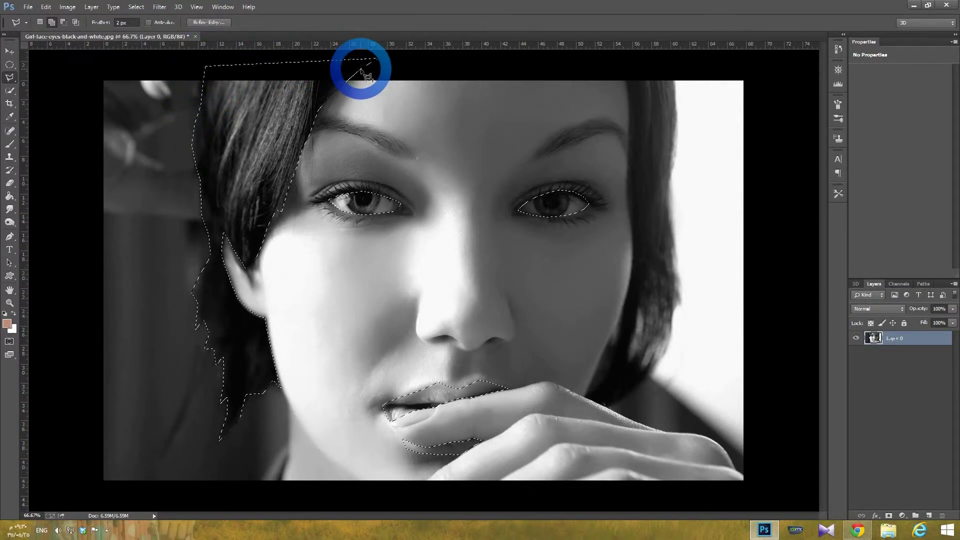
# Close the left hair outline and trace down the right hair edge.
pyautogui.click(362, 80)
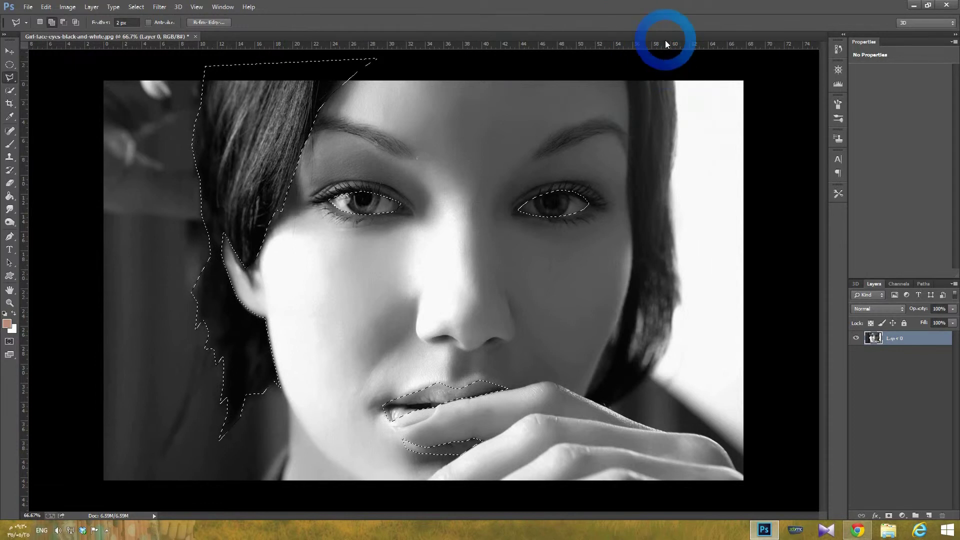
pyautogui.click(673, 74)
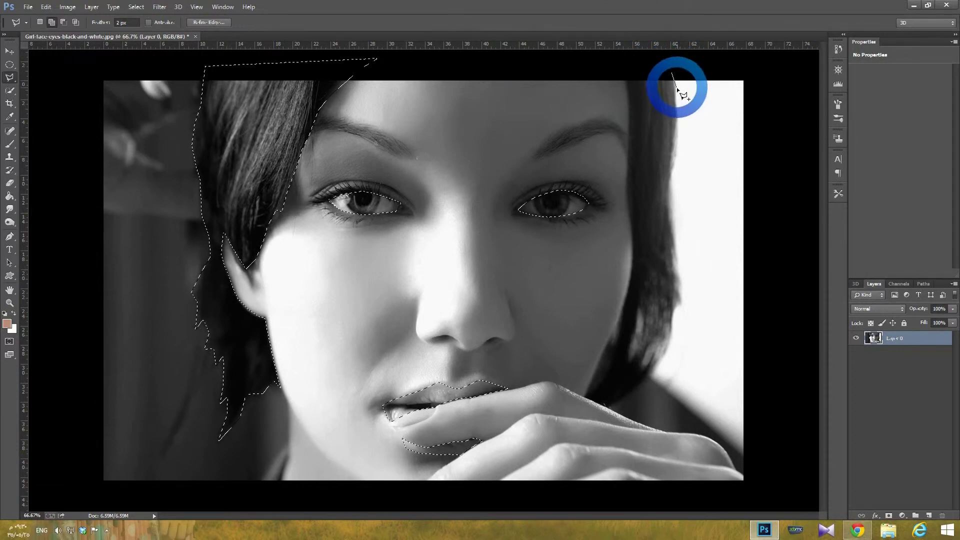
pyautogui.click(678, 116)
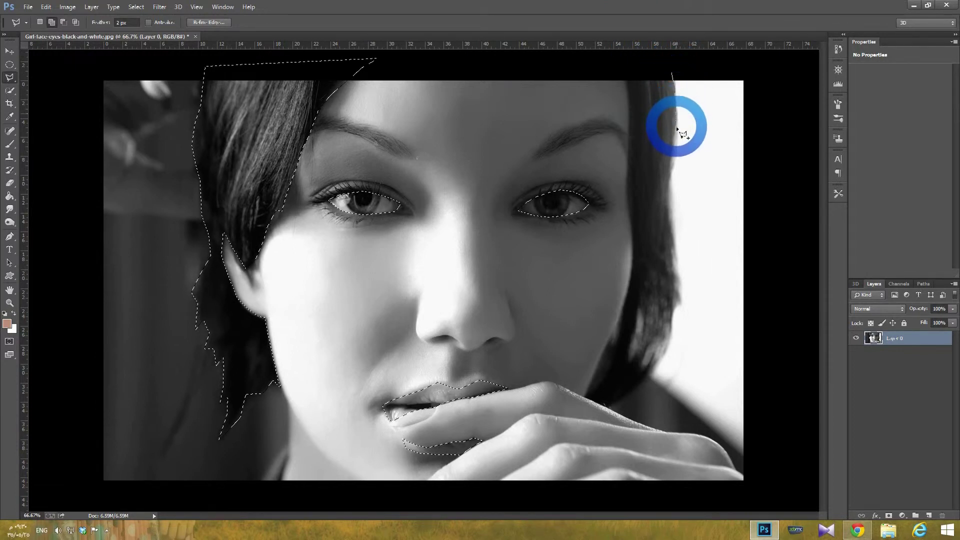
pyautogui.click(674, 145)
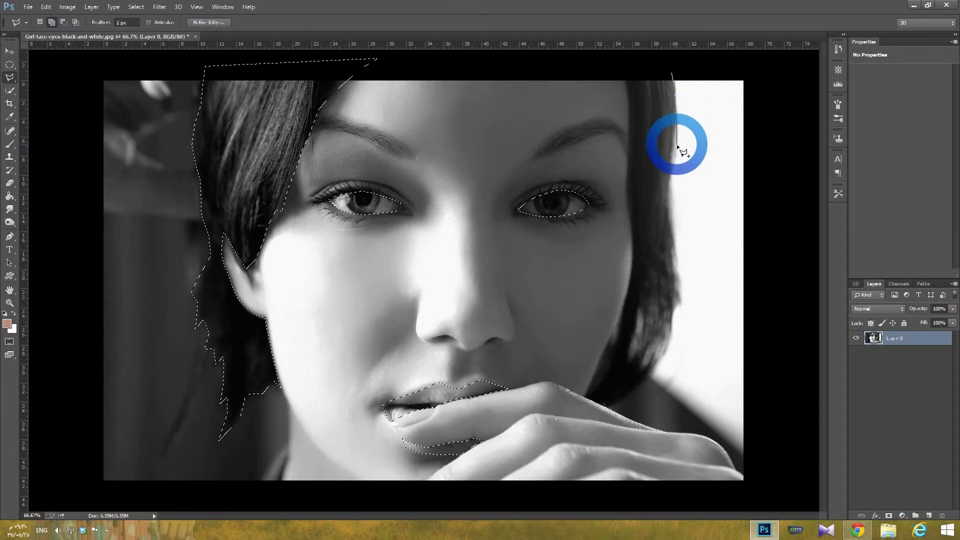
pyautogui.click(671, 173)
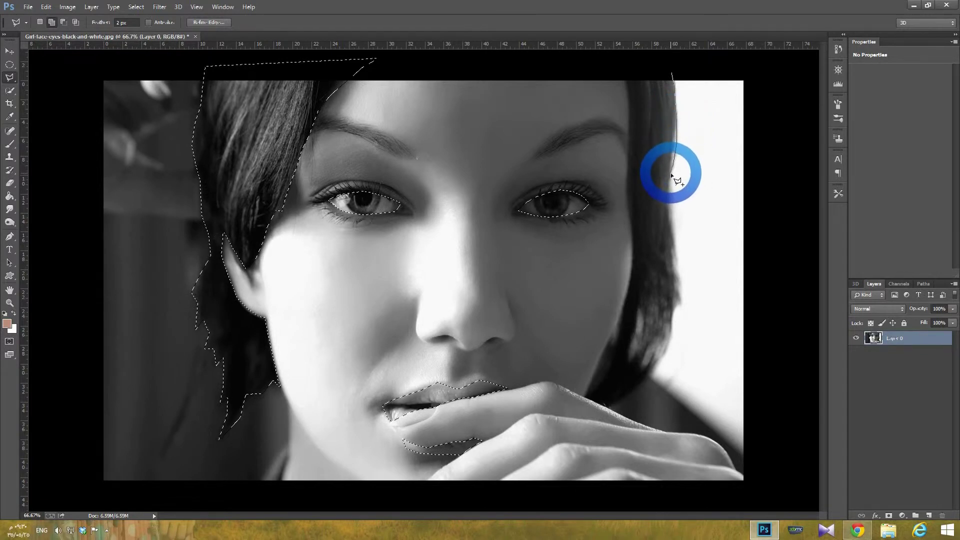
pyautogui.click(671, 208)
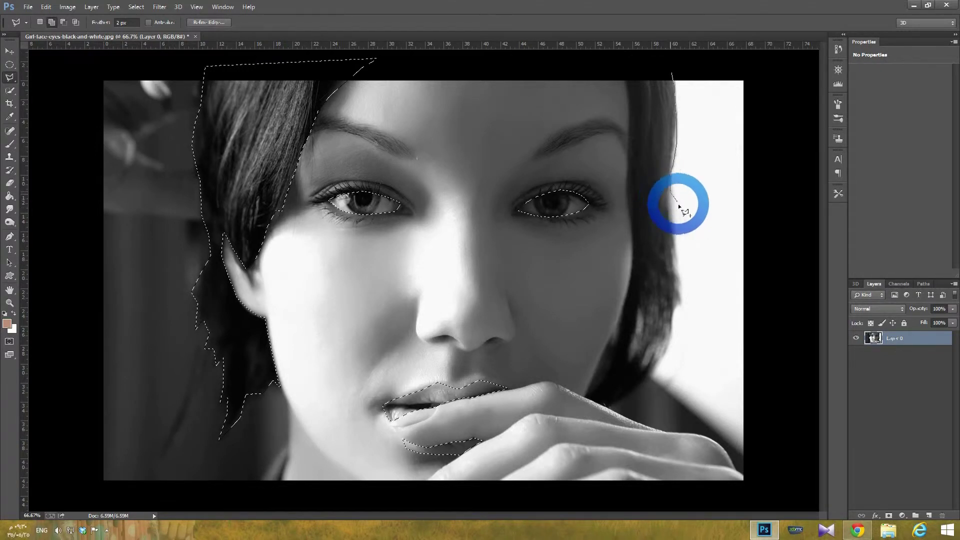
pyautogui.click(675, 230)
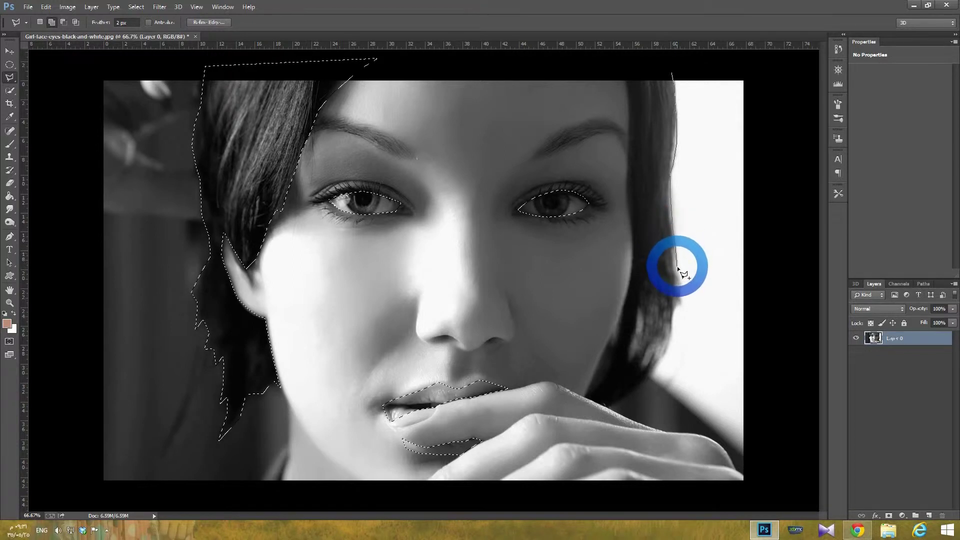
# Continue the right hair outline around the finger, back up the hairline, and close it.
pyautogui.click(677, 306)
pyautogui.click(669, 346)
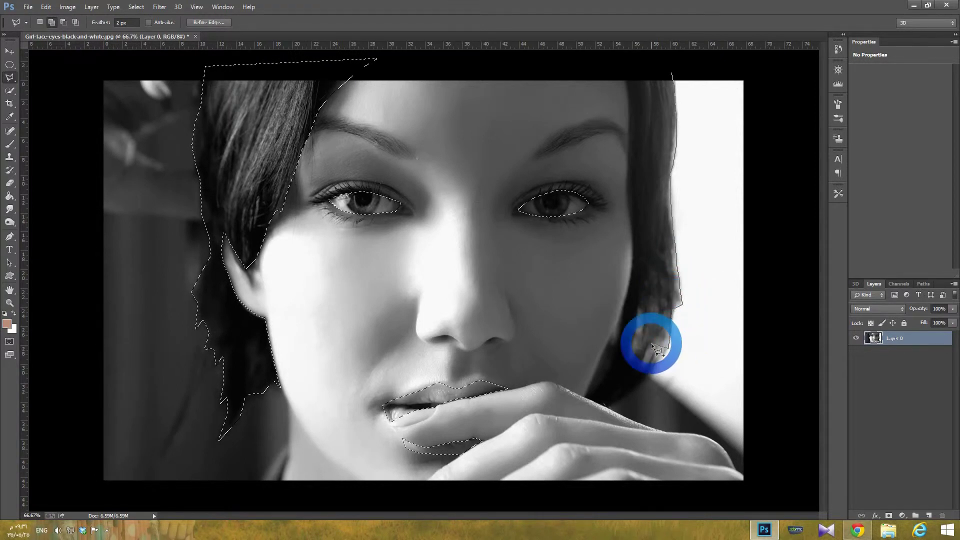
pyautogui.click(649, 381)
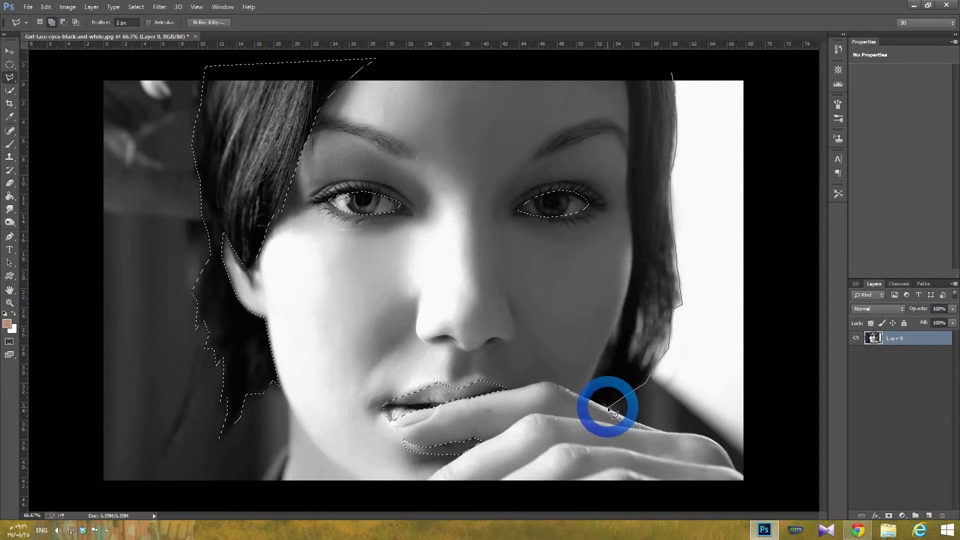
pyautogui.click(609, 408)
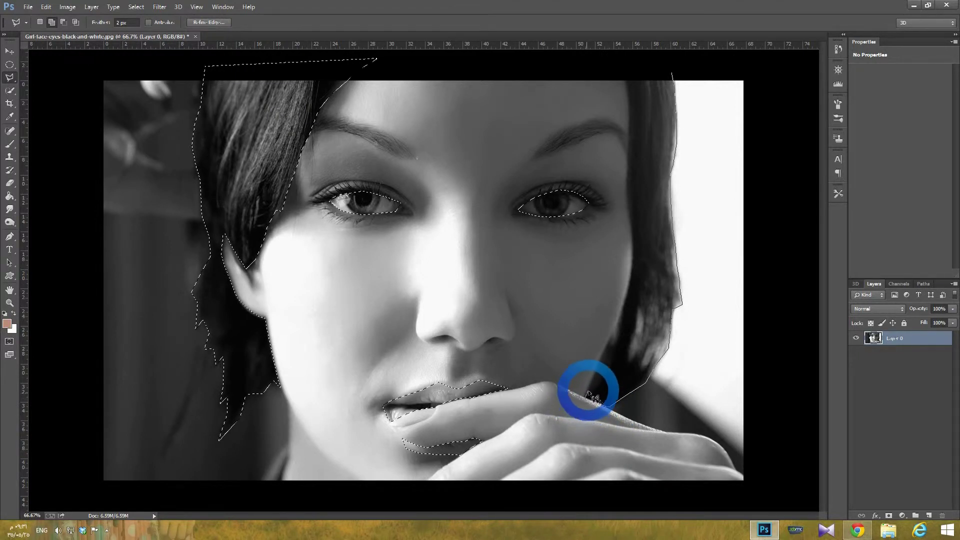
pyautogui.click(585, 398)
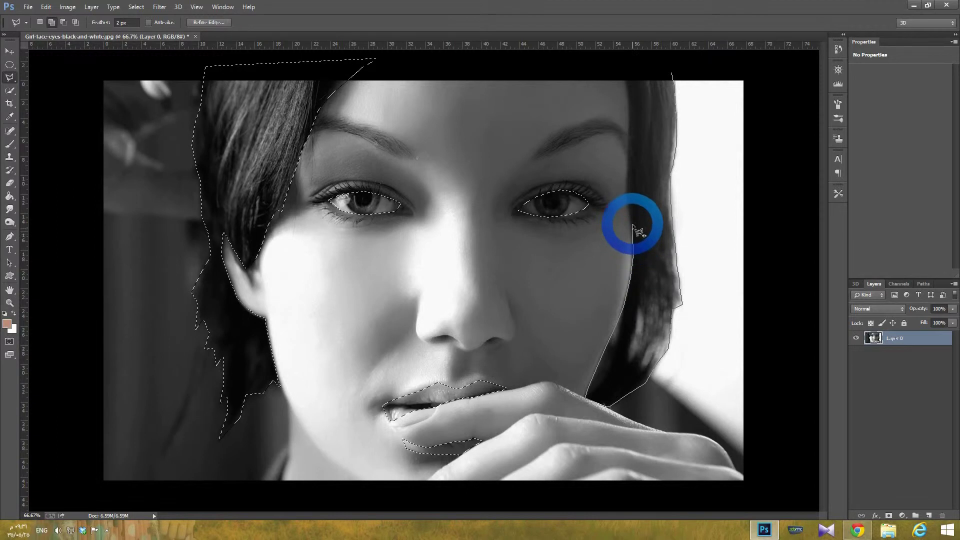
pyautogui.click(625, 188)
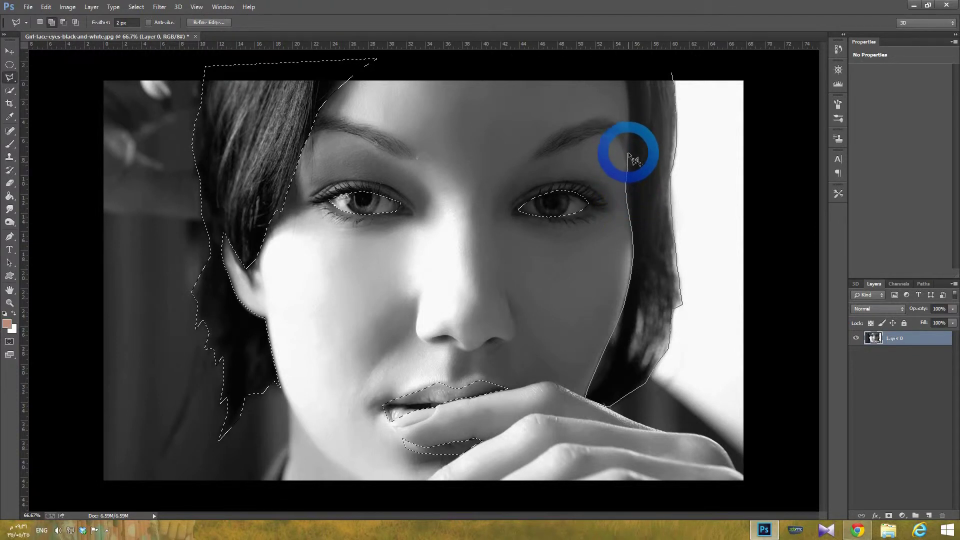
pyautogui.click(629, 121)
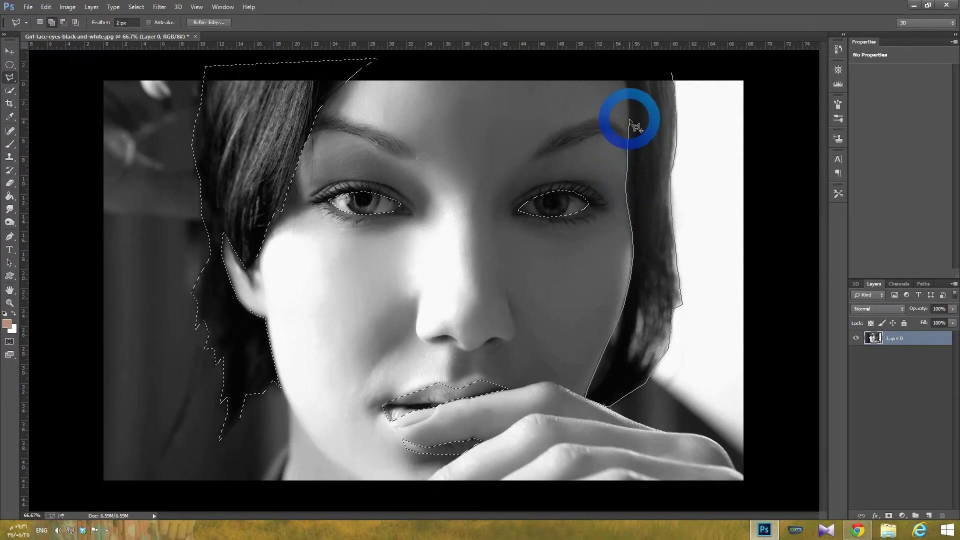
pyautogui.click(621, 69)
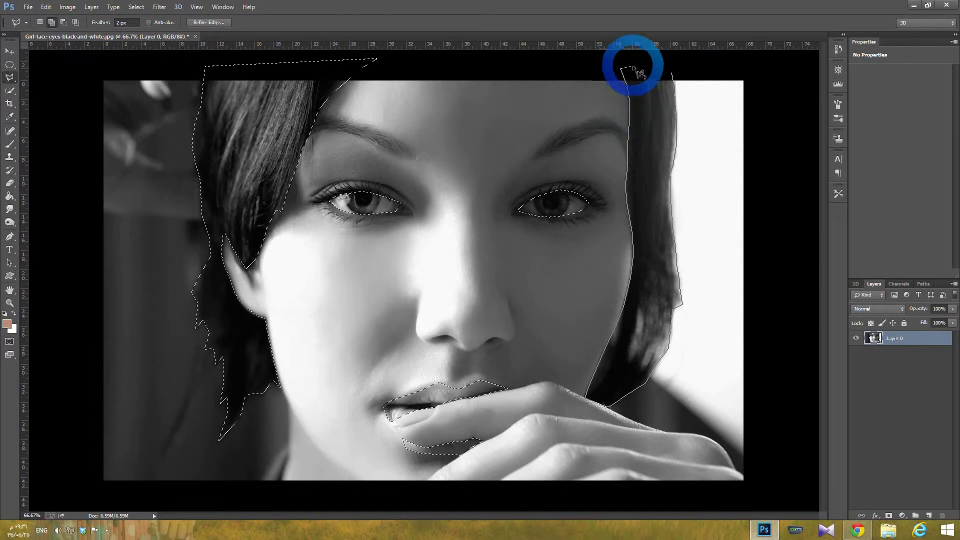
pyautogui.click(673, 75)
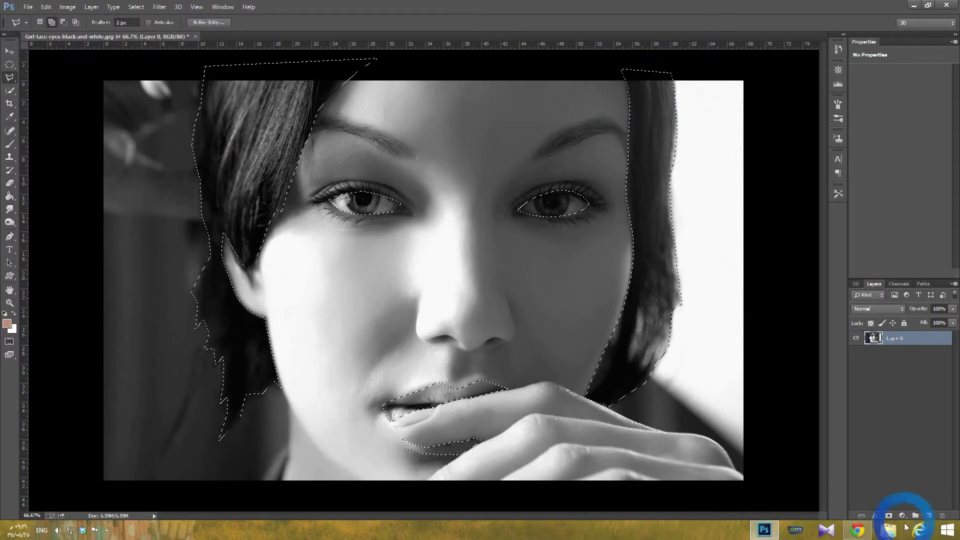
# Add an empty layer above the photo, invert the selection, and start opening another image.
pyautogui.click(930, 516)
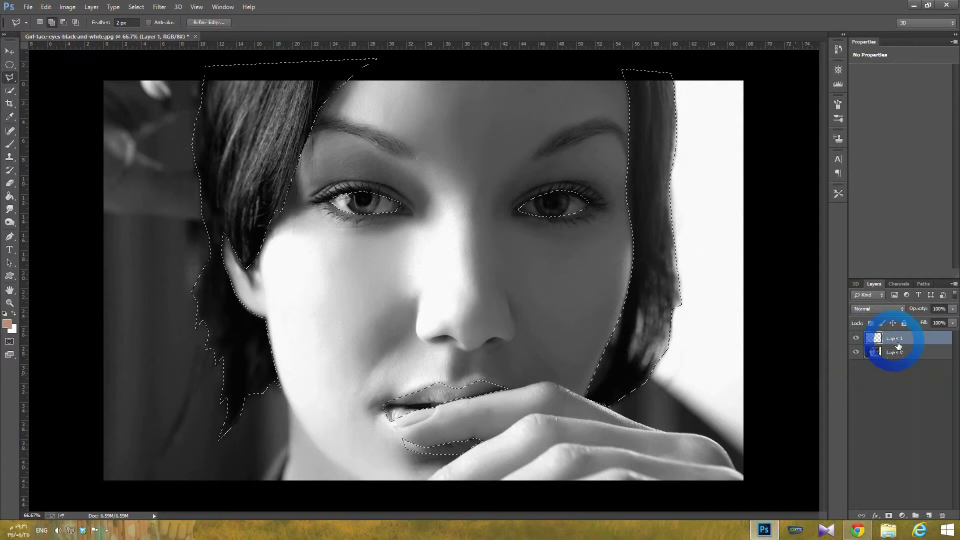
pyautogui.click(136, 6)
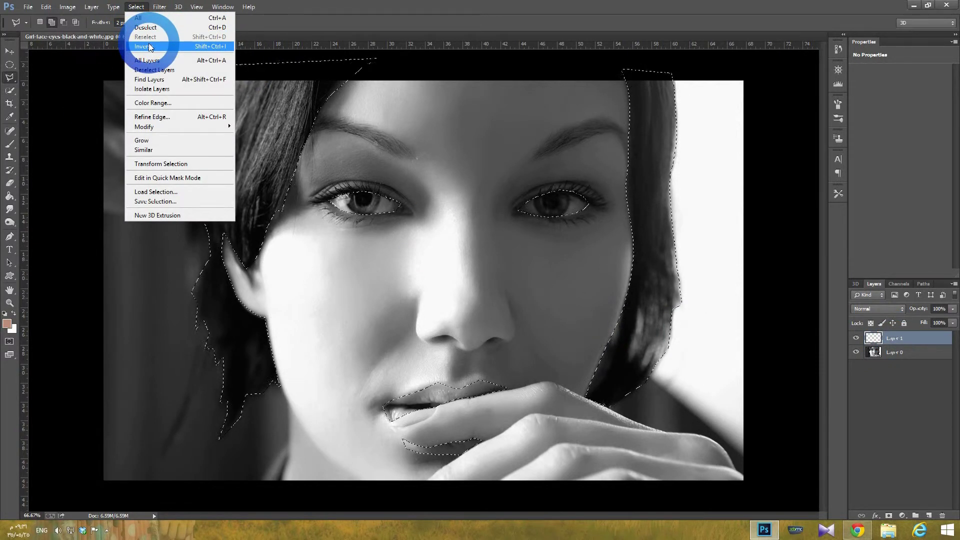
pyautogui.click(149, 47)
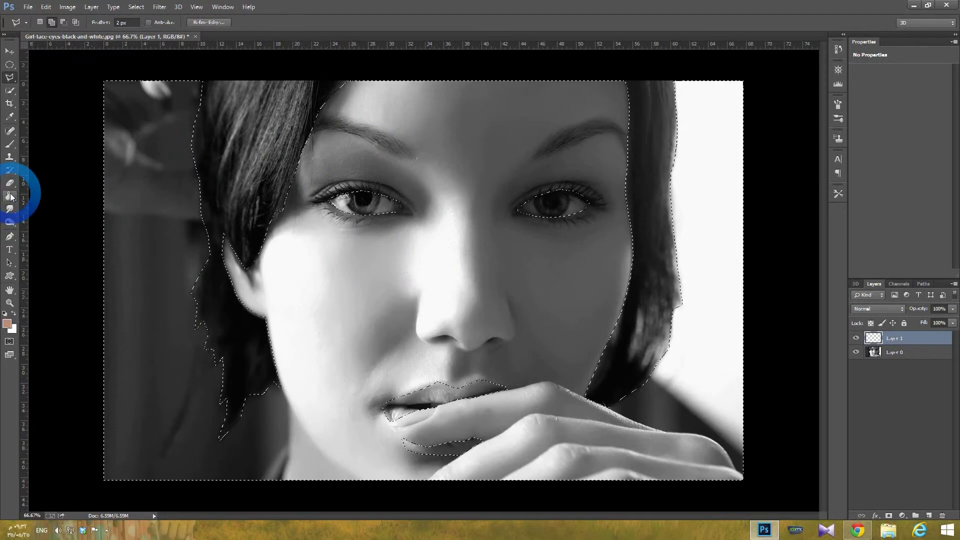
pyautogui.click(28, 7)
pyautogui.click(36, 31)
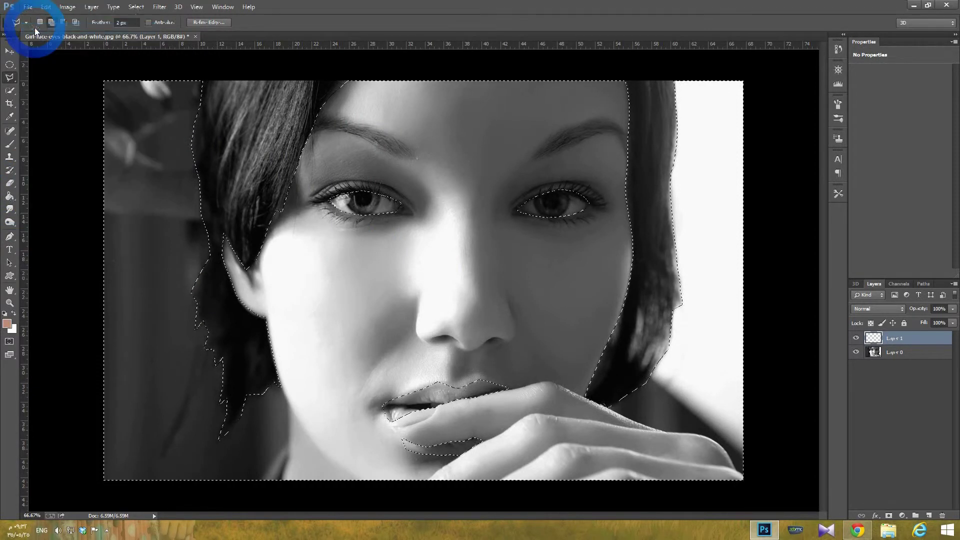
# Open 8822662-pretty-girl-face, sample its chin skin tone with the Eyedropper, and return to the portrait.
pyautogui.click(752, 235)
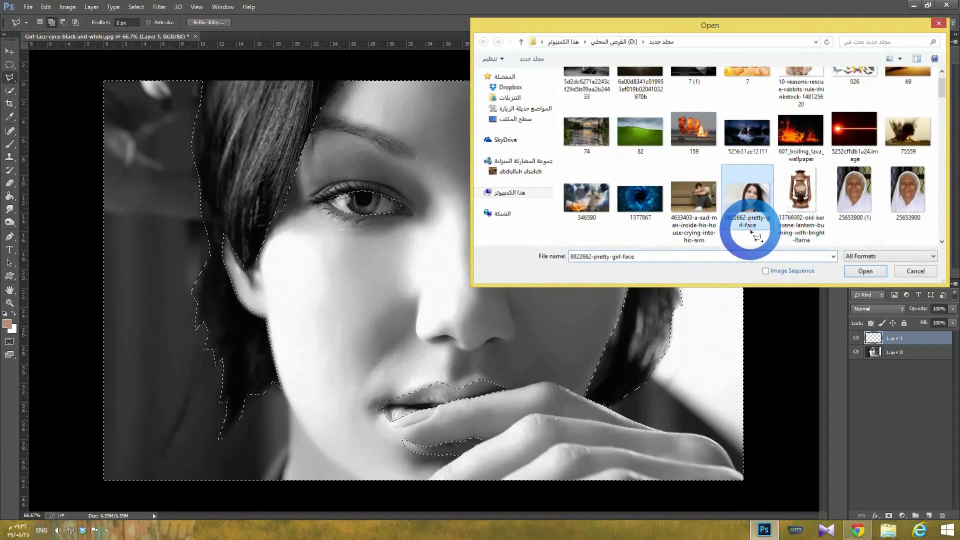
pyautogui.doubleClick(753, 234)
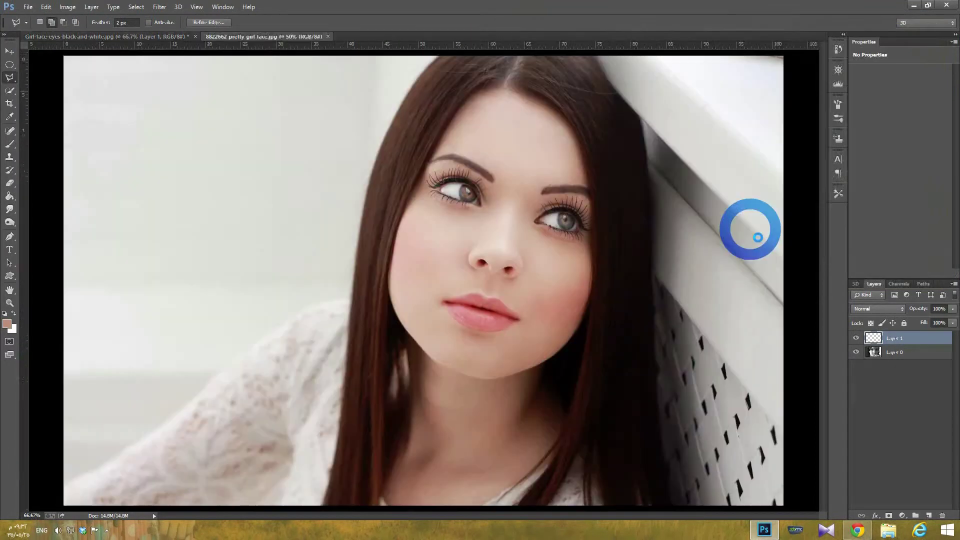
pyautogui.click(10, 119)
pyautogui.moveTo(438, 344); pyautogui.dragTo(440, 332)
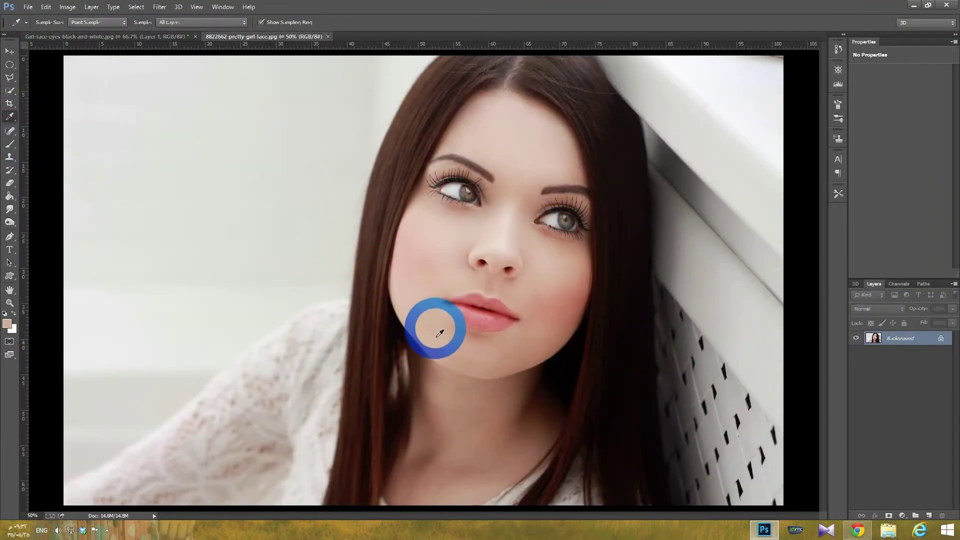
pyautogui.moveTo(440, 333); pyautogui.dragTo(39, 159)
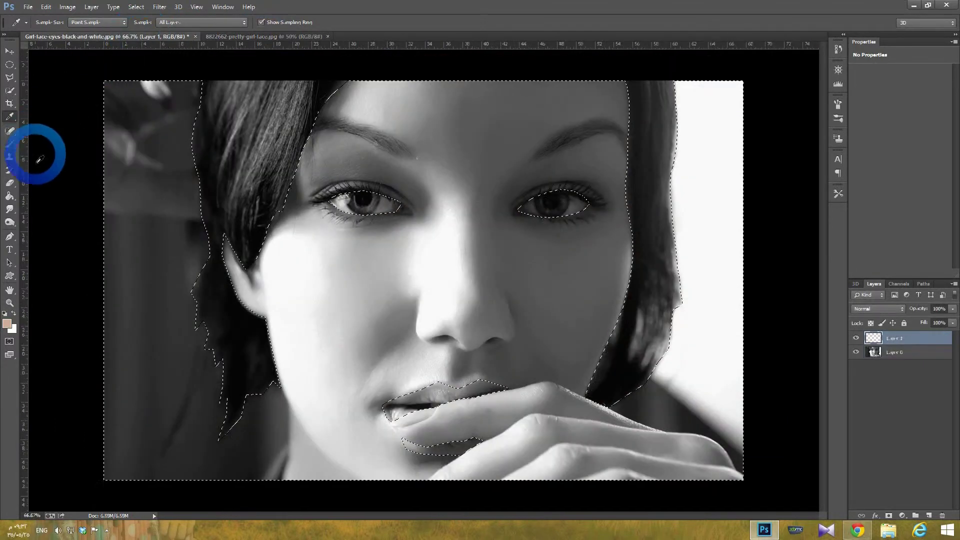
# Fill Layer 1's selection with the sampled skin tone using the Paint Bucket.
pyautogui.click(10, 198)
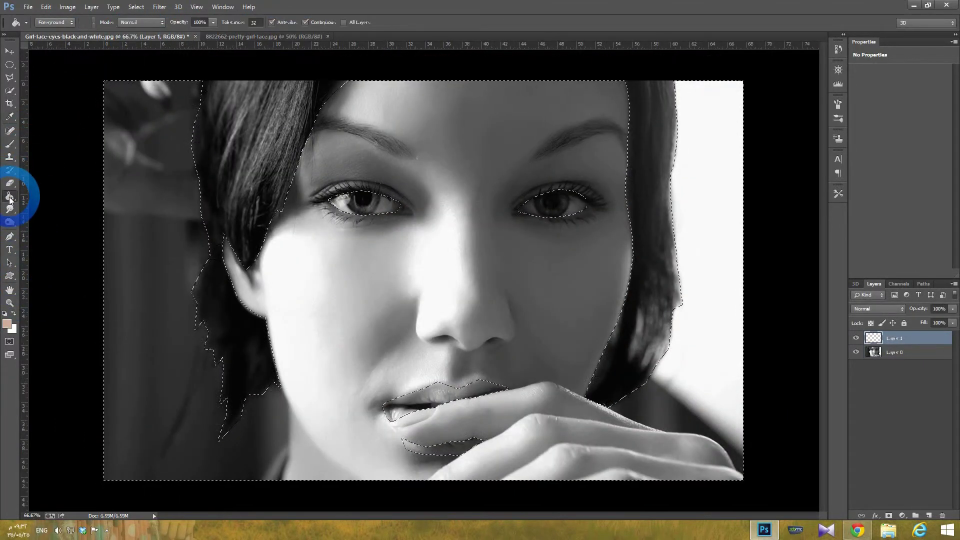
pyautogui.click(860, 354)
pyautogui.click(437, 241)
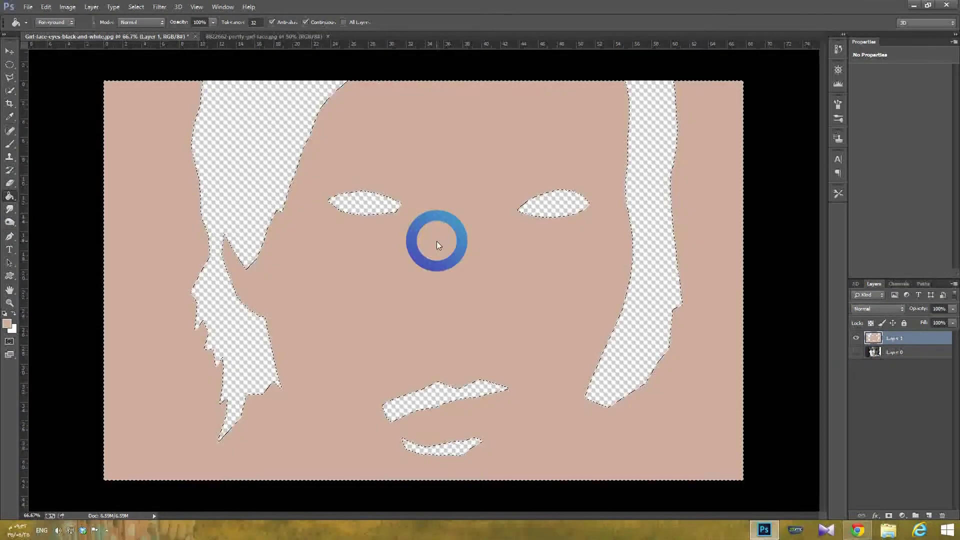
pyautogui.click(860, 354)
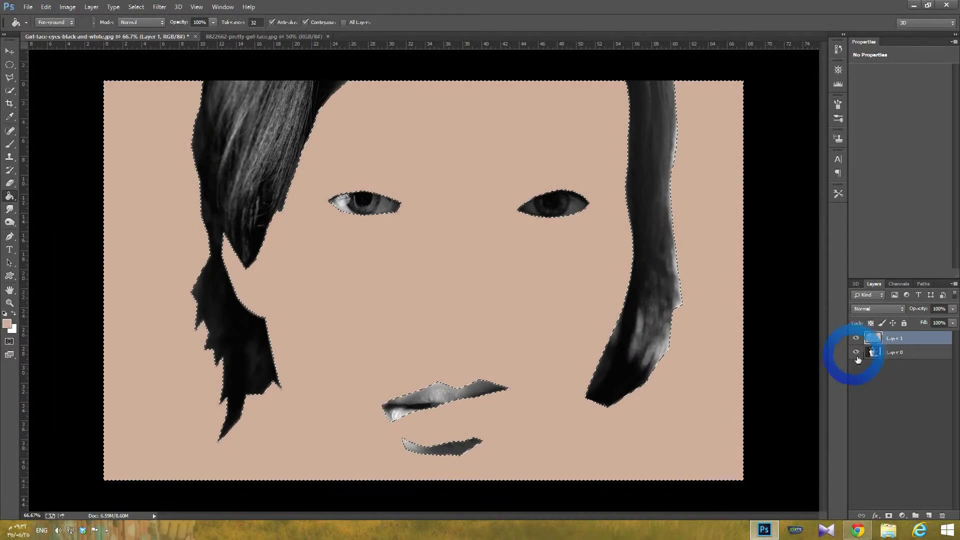
# Set Layer 1's blend mode to Overlay, deselect, and make Layer 0 active.
pyautogui.click(873, 309)
pyautogui.click(872, 291)
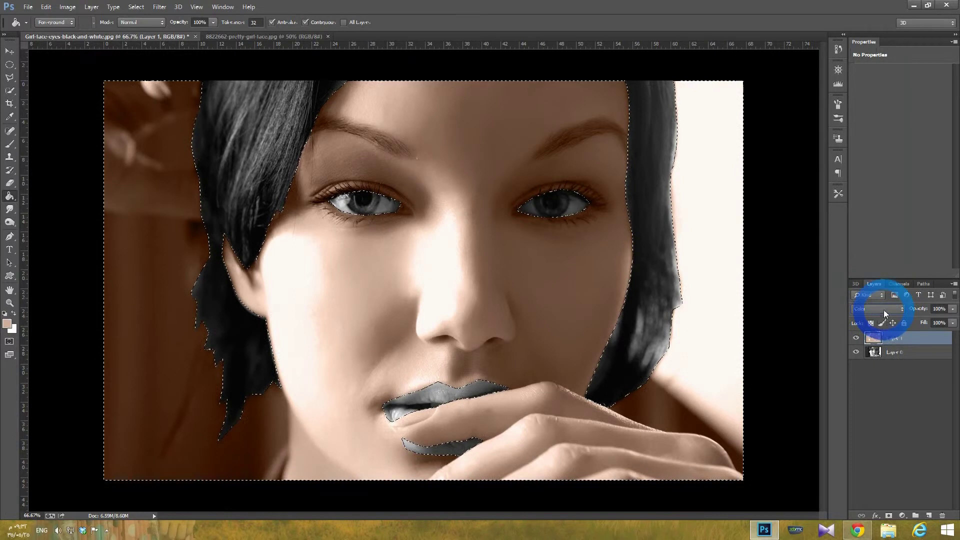
pyautogui.click(884, 308)
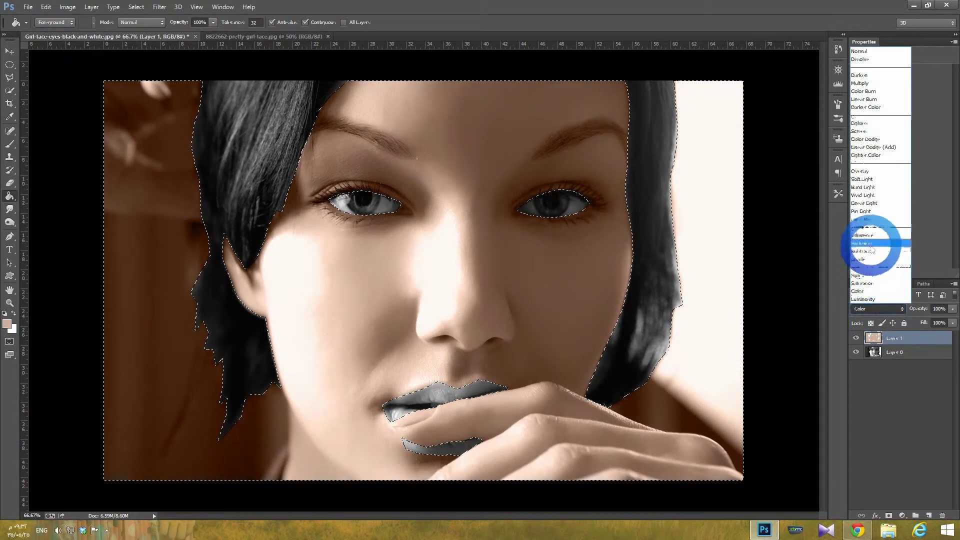
pyautogui.click(867, 172)
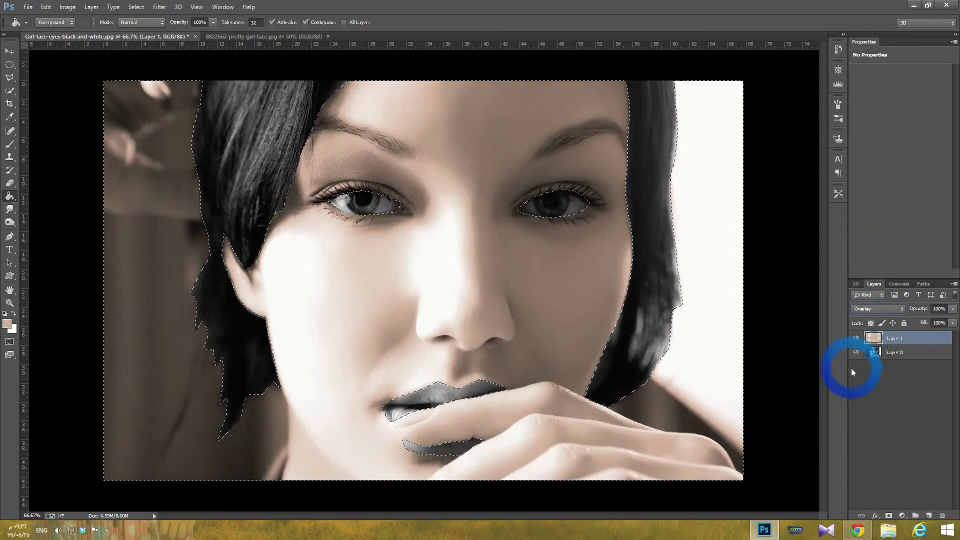
pyautogui.click(136, 7)
pyautogui.click(142, 26)
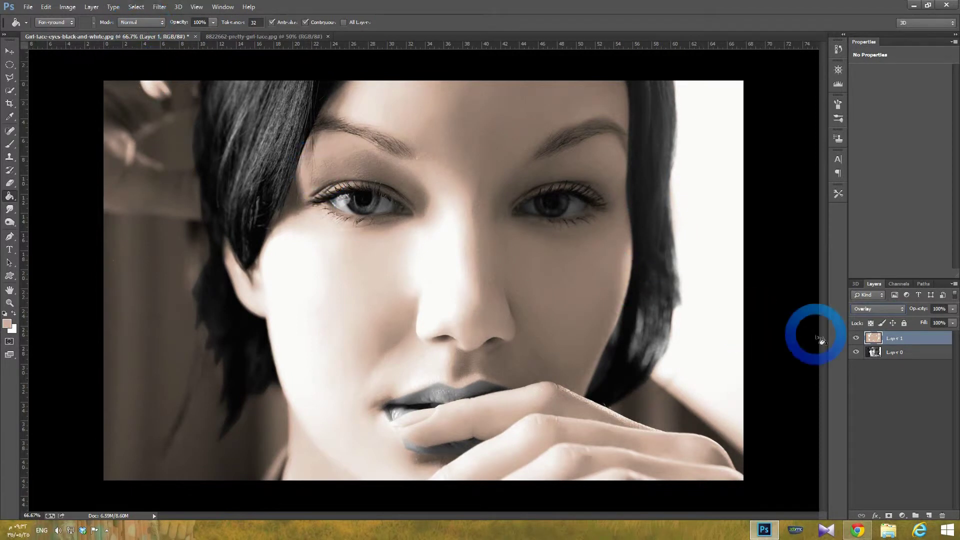
pyautogui.click(886, 353)
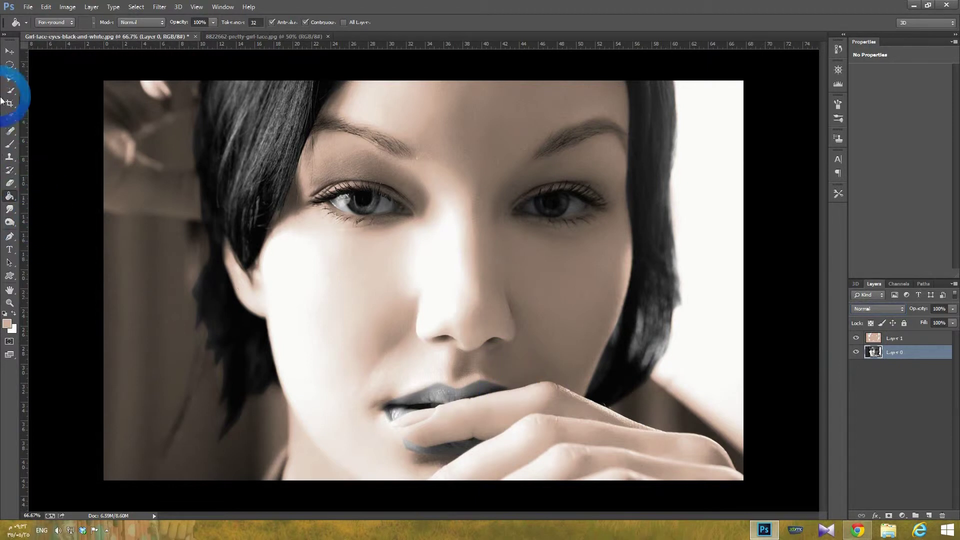
# Outline the upper lip on Layer 0 with the Polygonal Lasso.
pyautogui.click(10, 77)
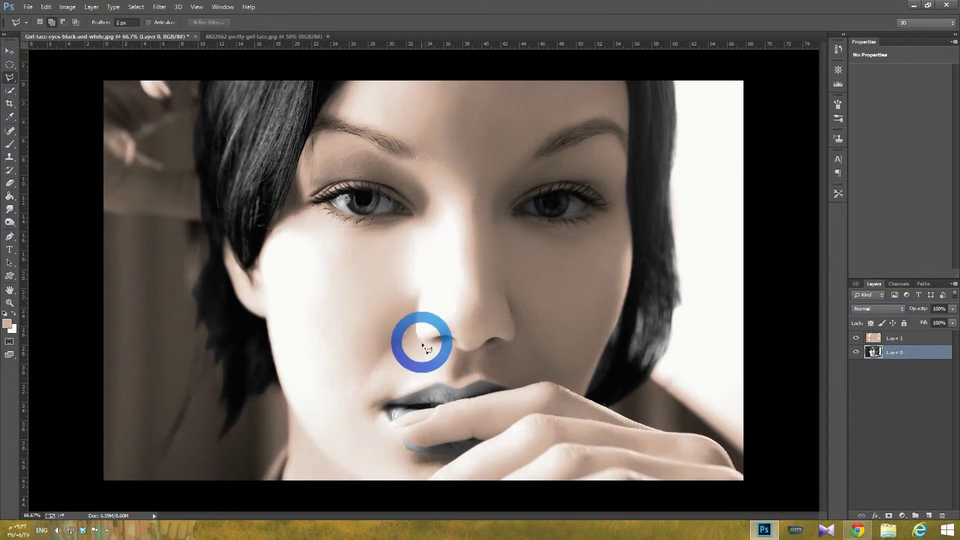
pyautogui.click(502, 387)
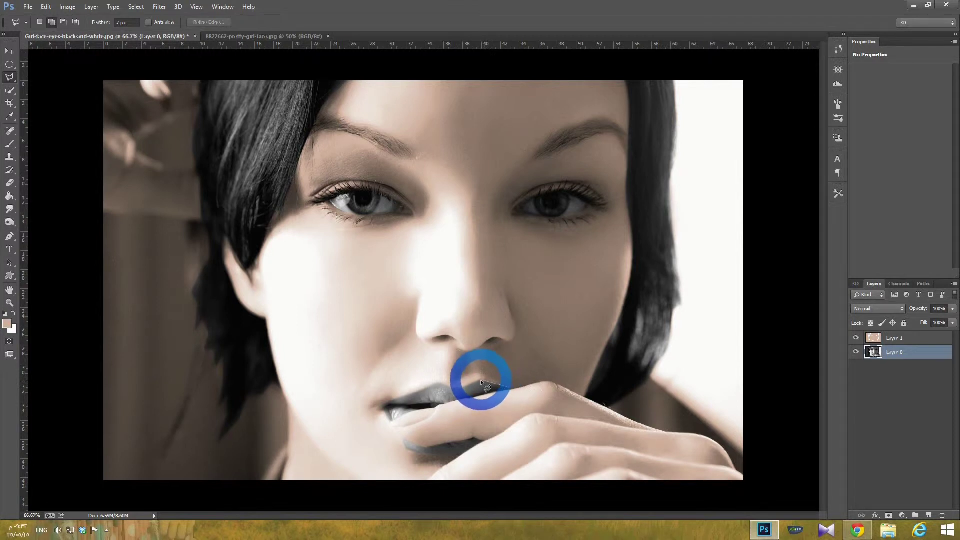
pyautogui.click(480, 380)
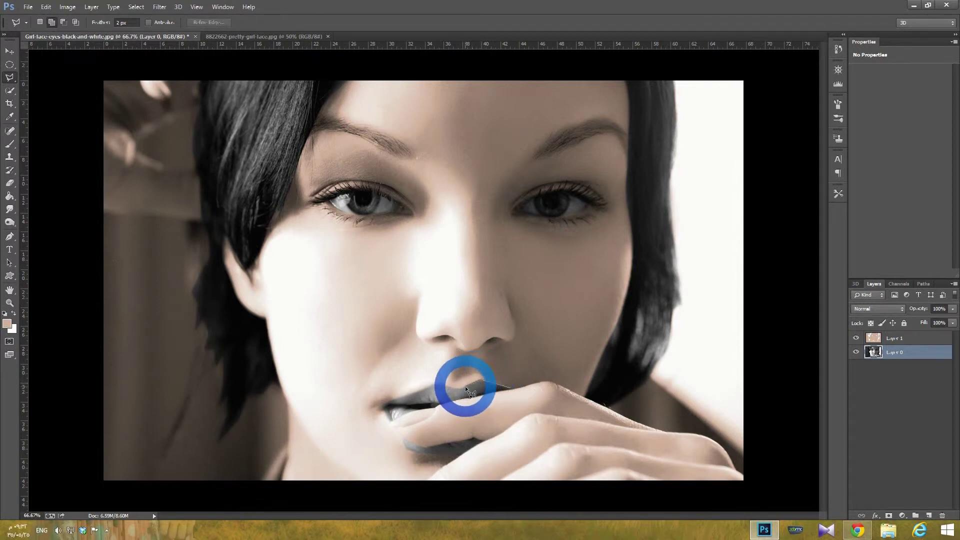
pyautogui.click(435, 383)
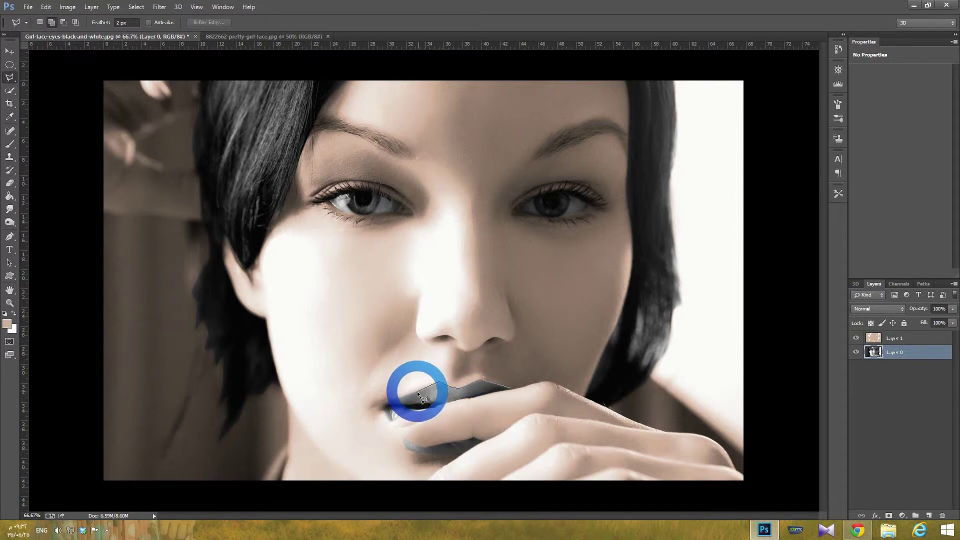
pyautogui.click(383, 403)
pyautogui.click(391, 421)
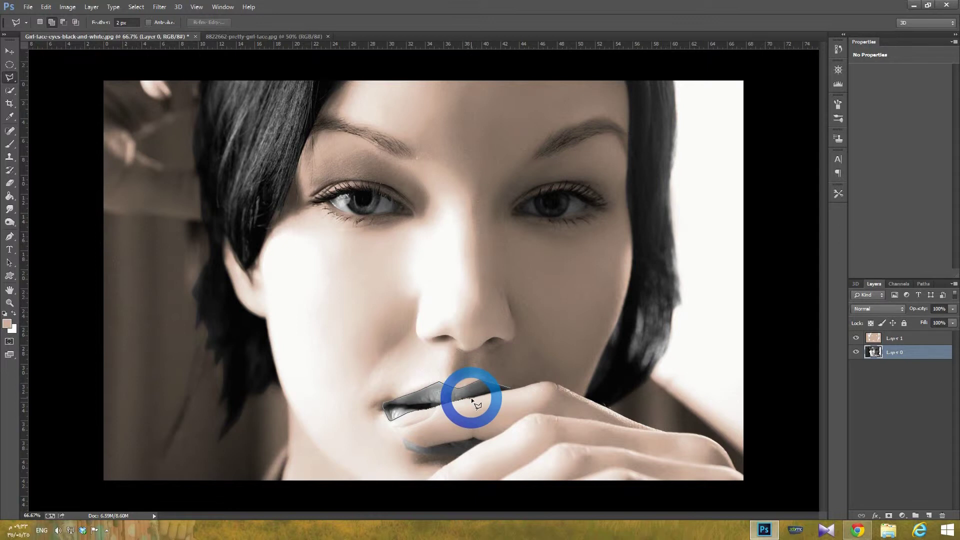
pyautogui.doubleClick(509, 390)
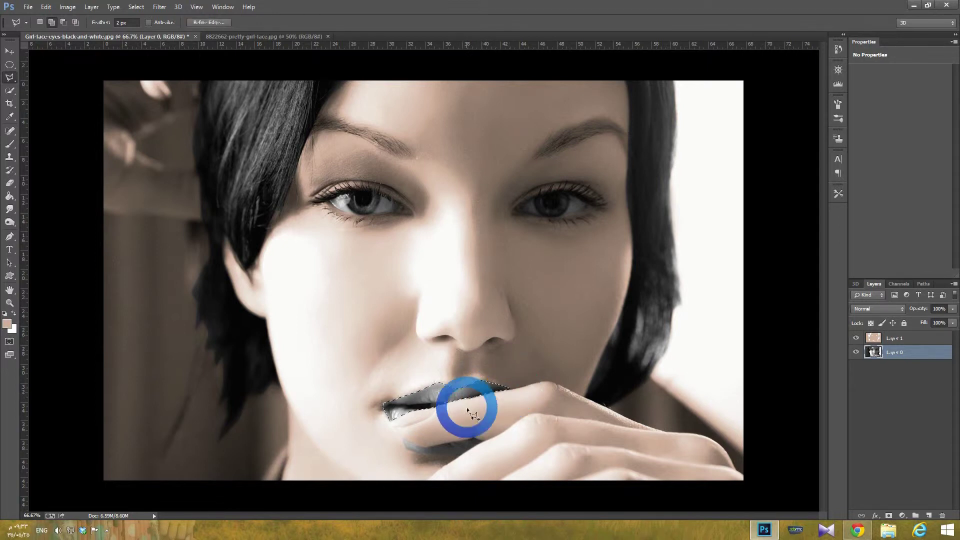
# Add the lower lip outline to the selection.
pyautogui.click(403, 438)
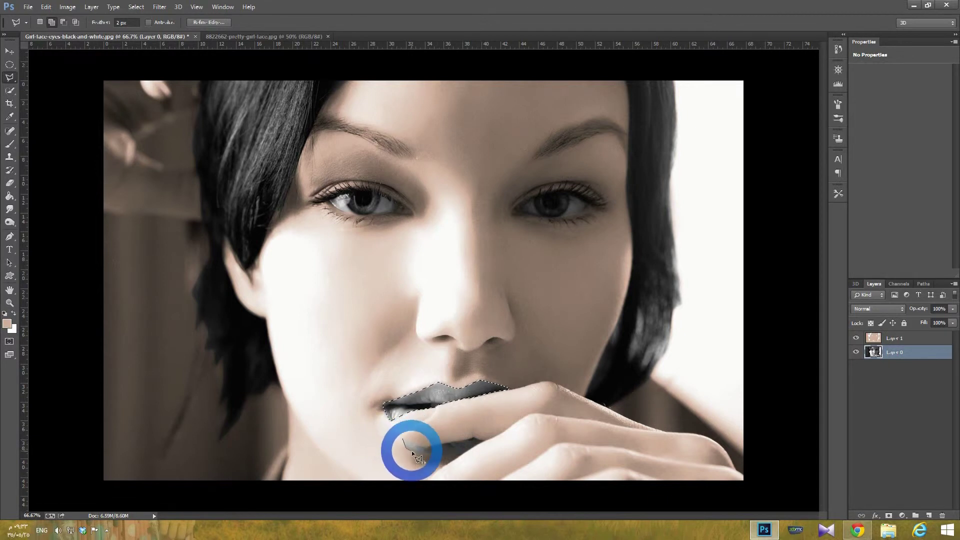
pyautogui.click(424, 454)
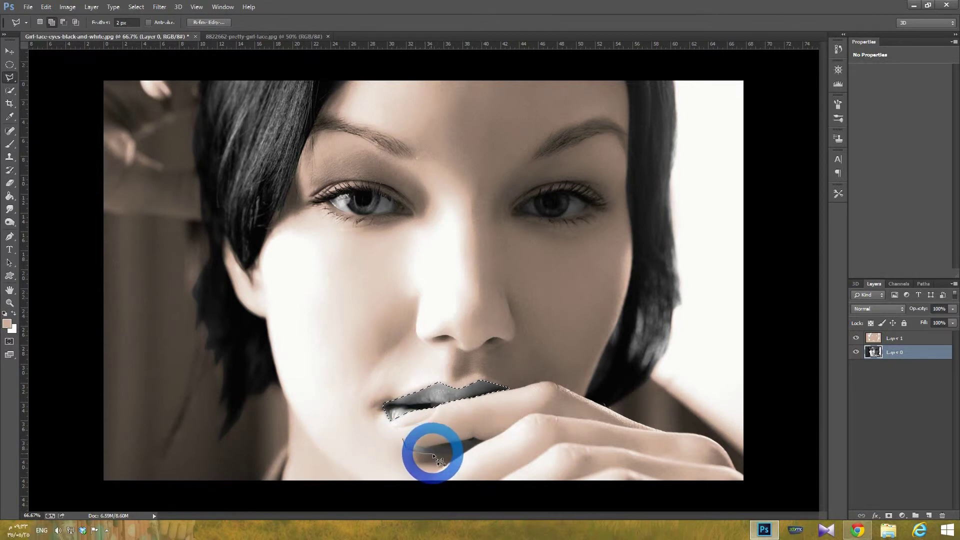
pyautogui.click(446, 455)
pyautogui.click(456, 456)
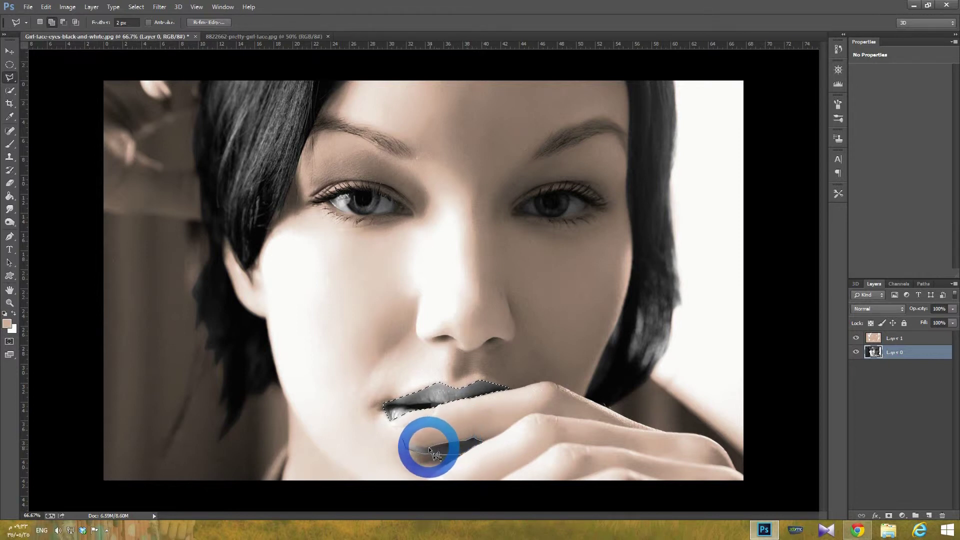
pyautogui.click(404, 440)
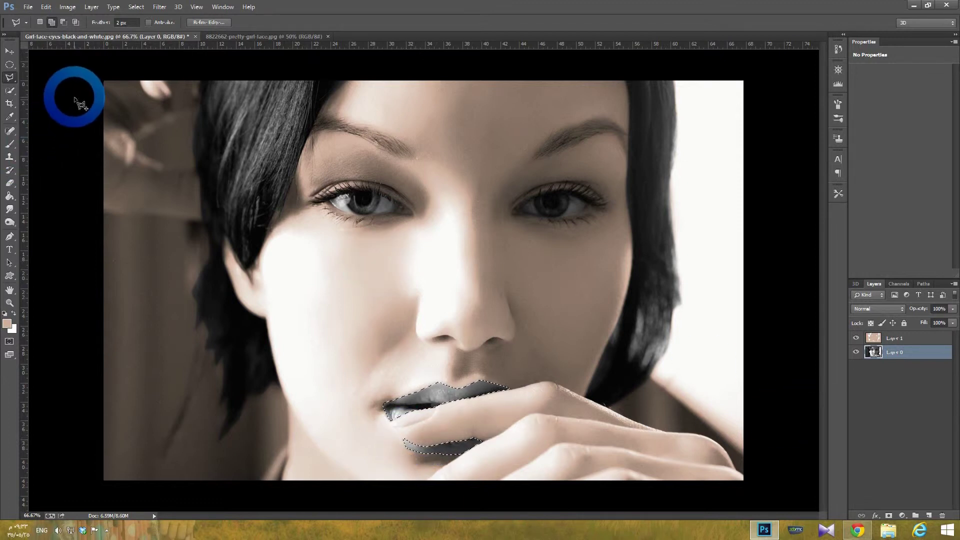
# Push the lips' Color Balance toward Red in both Midtones and Highlights.
pyautogui.click(65, 7)
pyautogui.moveTo(82, 32)
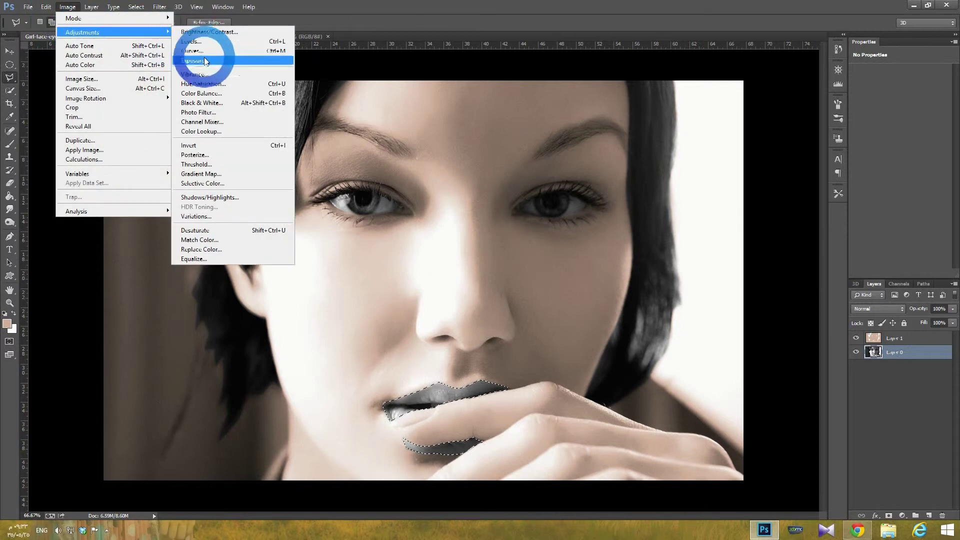
pyautogui.click(210, 93)
pyautogui.click(802, 134)
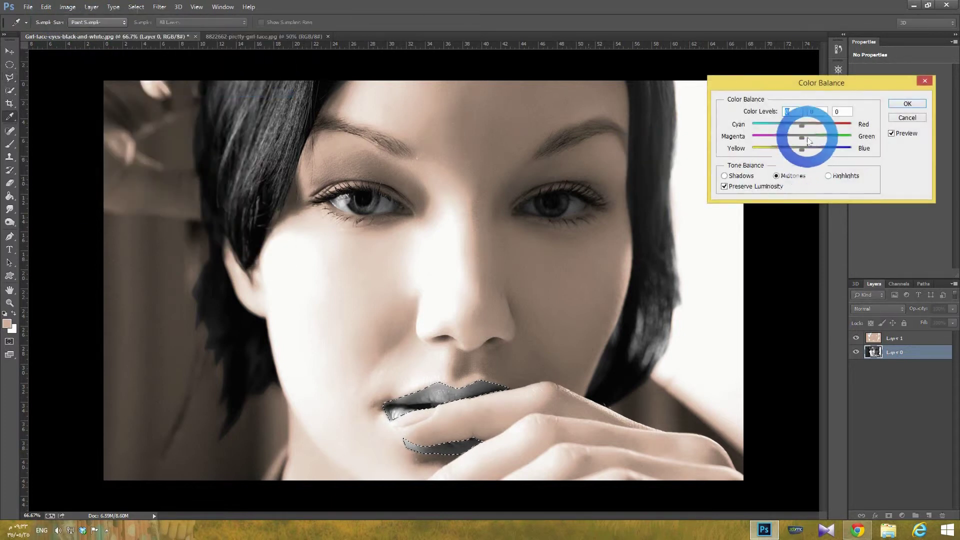
pyautogui.moveTo(843, 128); pyautogui.dragTo(854, 129)
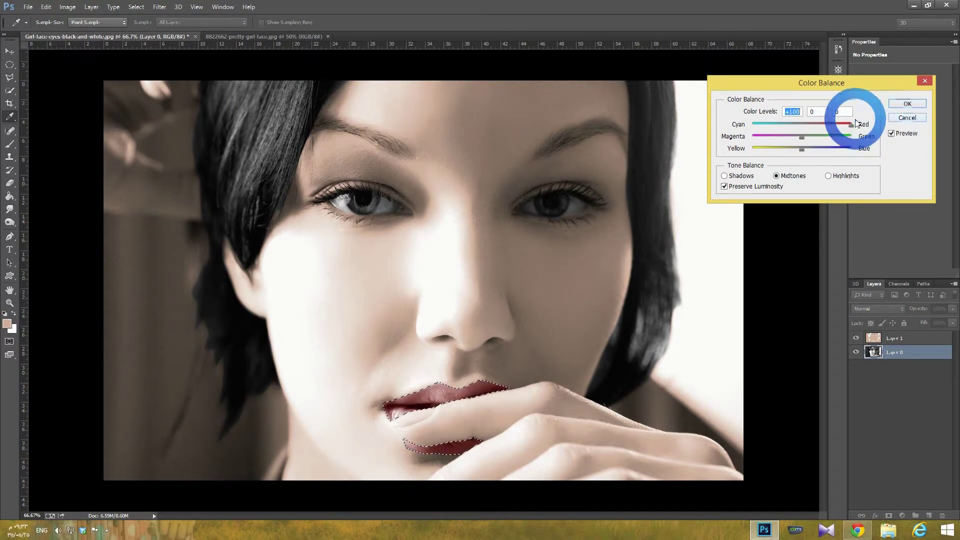
pyautogui.click(833, 182)
pyautogui.click(805, 130)
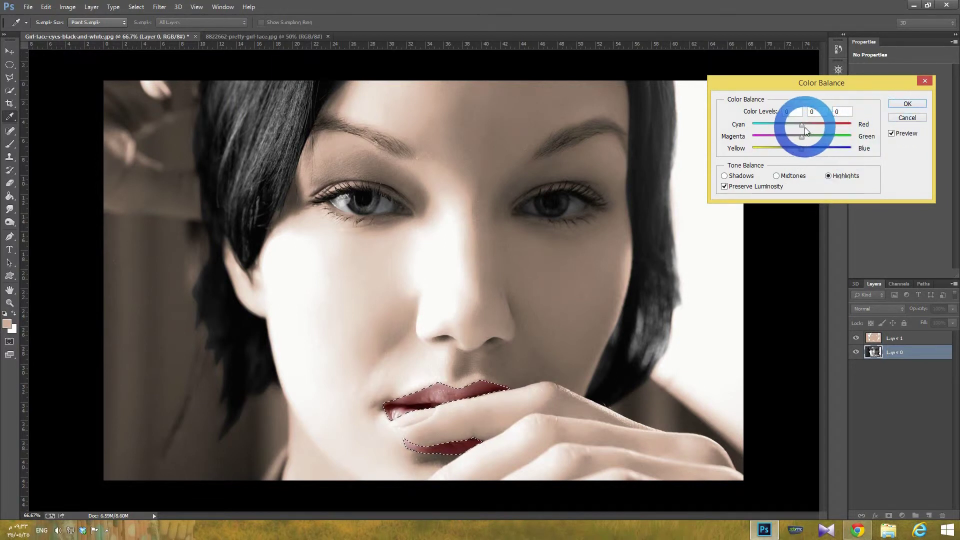
pyautogui.moveTo(832, 125); pyautogui.dragTo(844, 124)
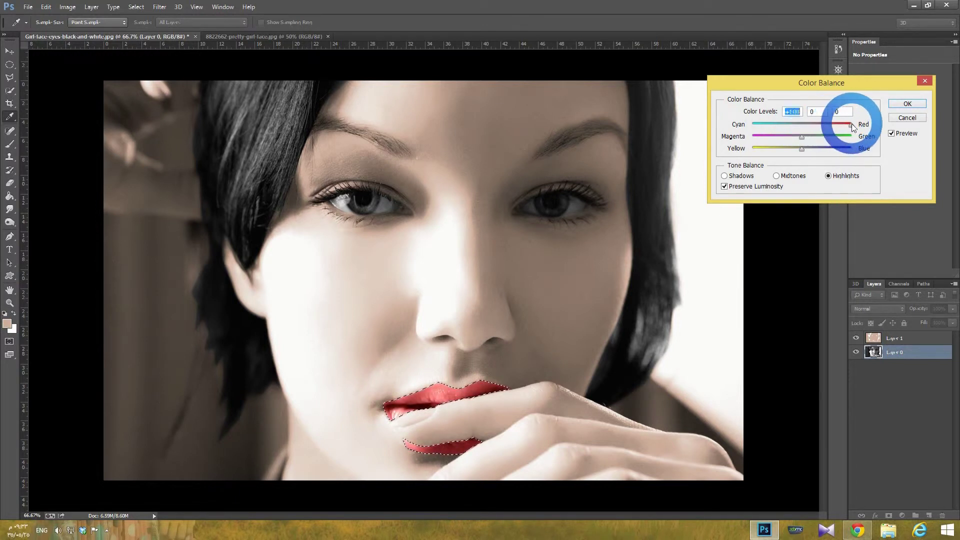
pyautogui.click(905, 104)
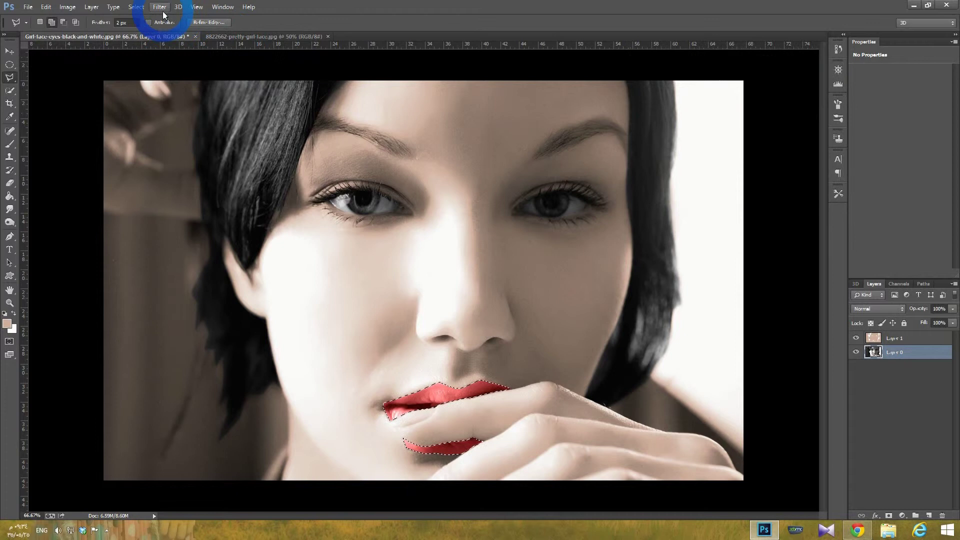
# Deselect the lips, then Polygonal-Lasso the left iris and Shift-add the right iris.
pyautogui.click(136, 6)
pyautogui.click(150, 26)
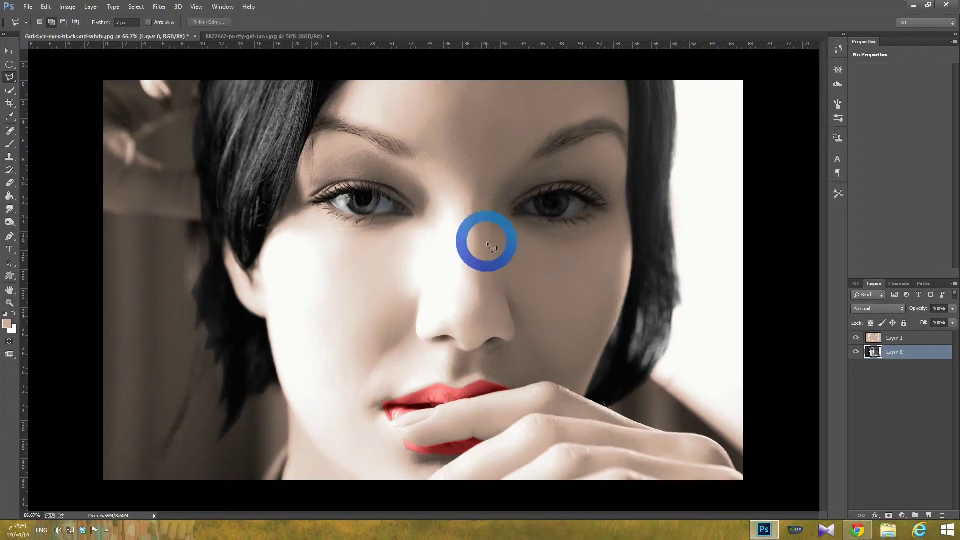
pyautogui.click(380, 198)
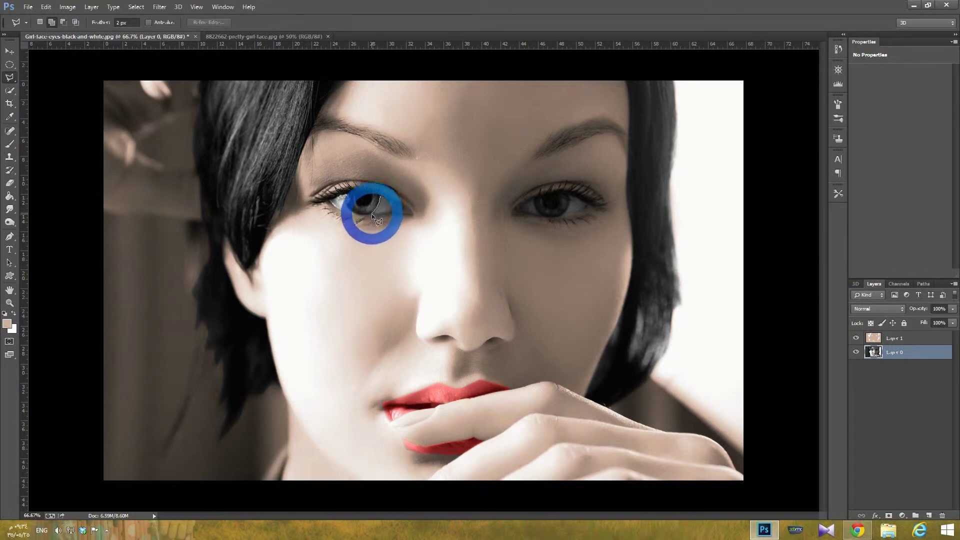
pyautogui.click(367, 214)
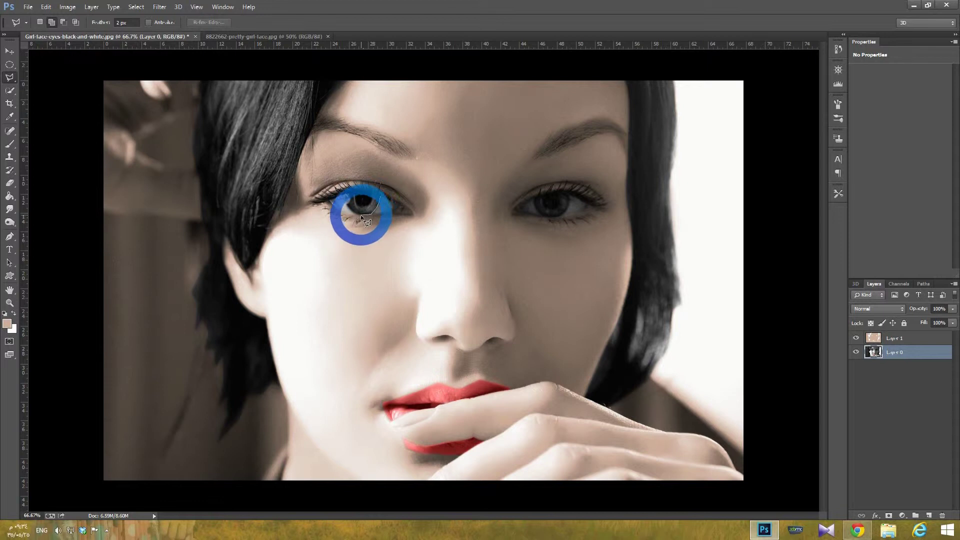
pyautogui.click(353, 214)
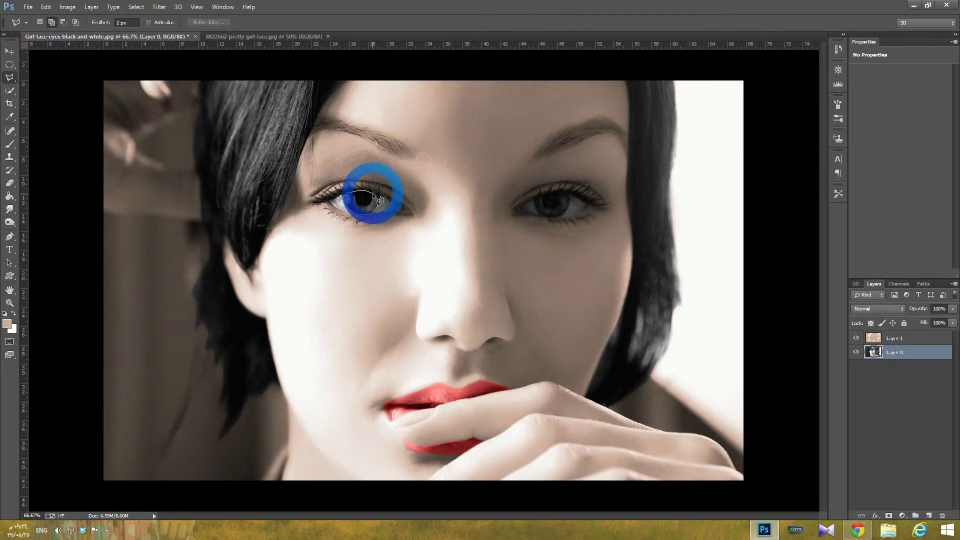
pyautogui.doubleClick(377, 206)
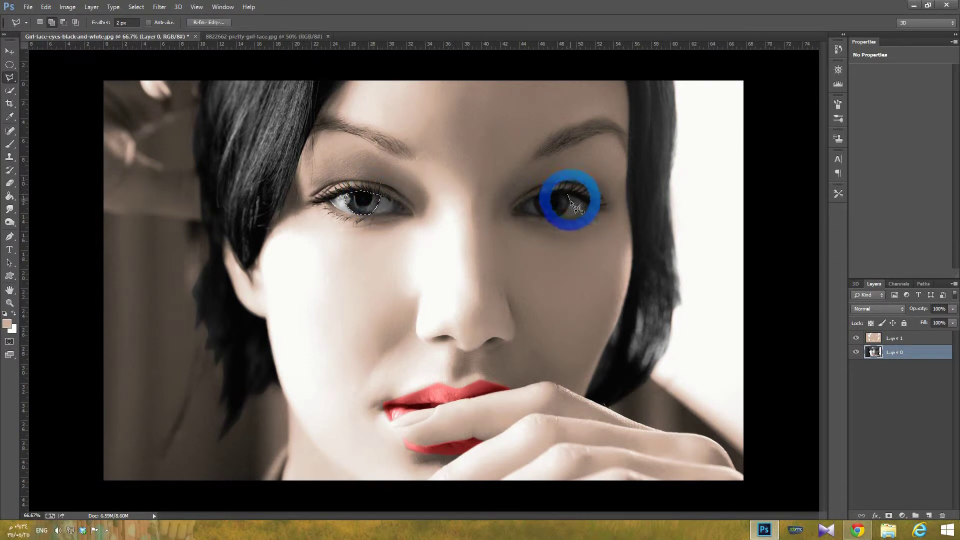
pyautogui.click(568, 208)
pyautogui.click(565, 212)
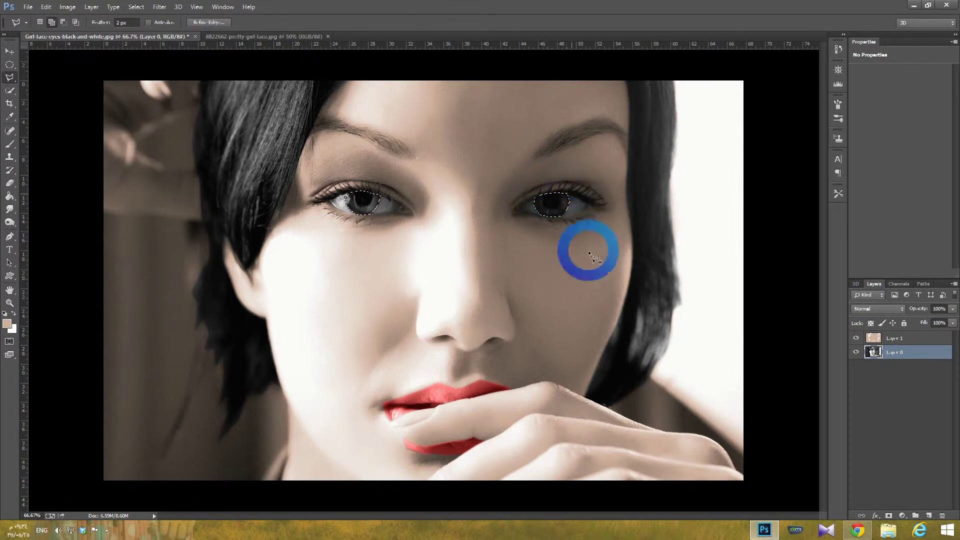
# Push the irises' Color Balance toward Cyan in both Midtones and Highlights.
pyautogui.click(67, 7)
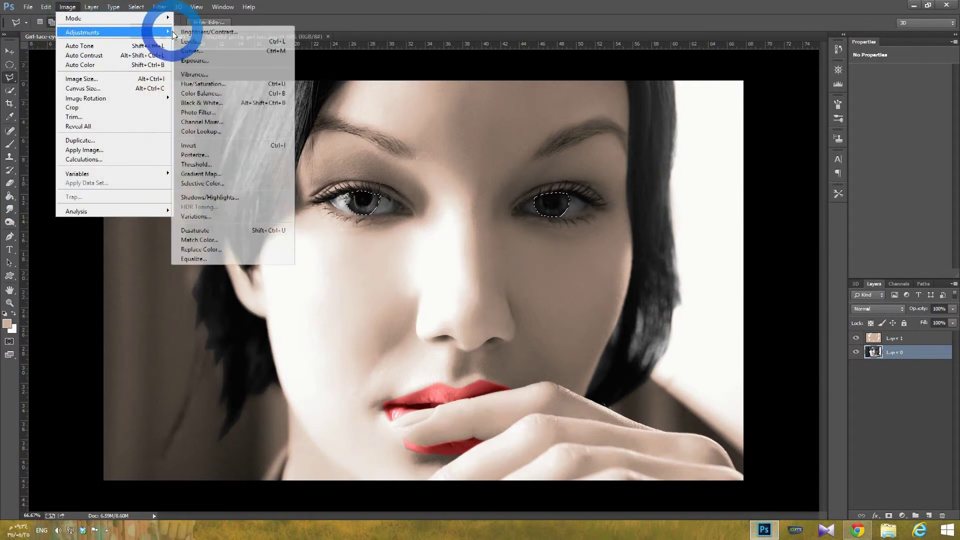
pyautogui.click(214, 90)
pyautogui.click(801, 125)
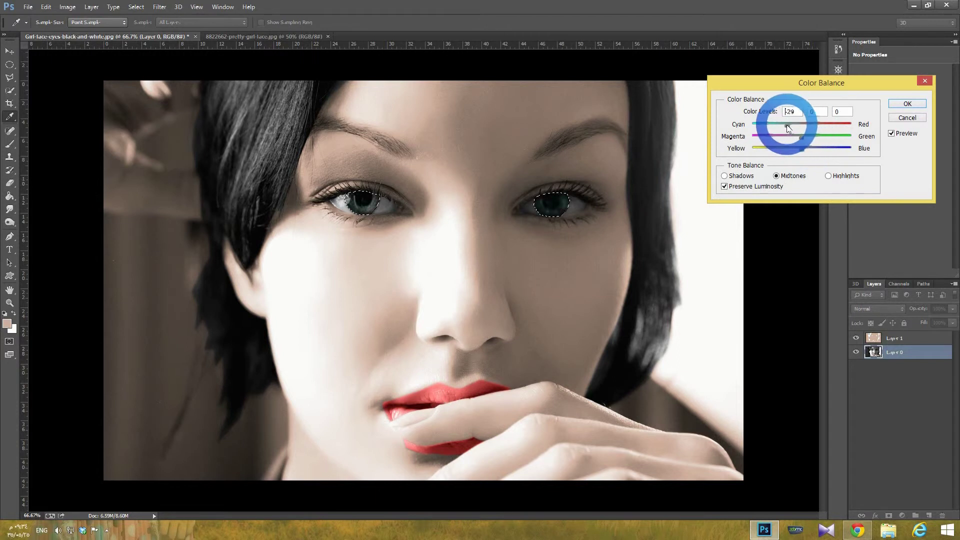
pyautogui.click(828, 176)
pyautogui.click(803, 145)
pyautogui.click(801, 125)
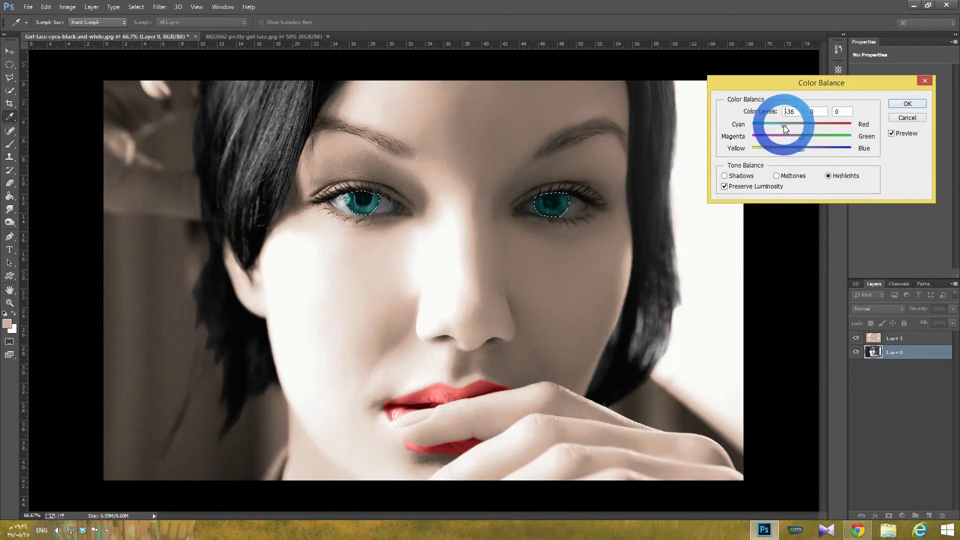
pyautogui.click(906, 103)
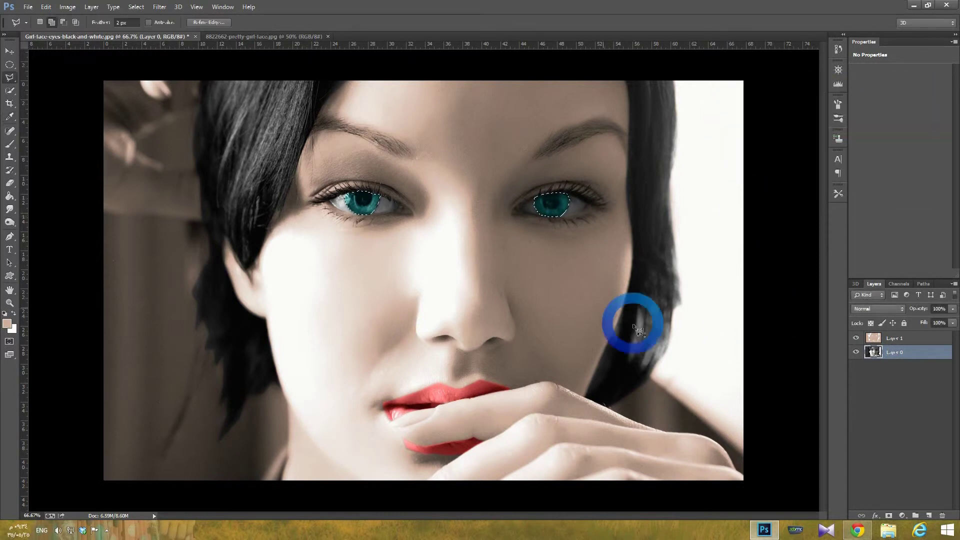
# Deselect the eye selection.
pyautogui.click(137, 7)
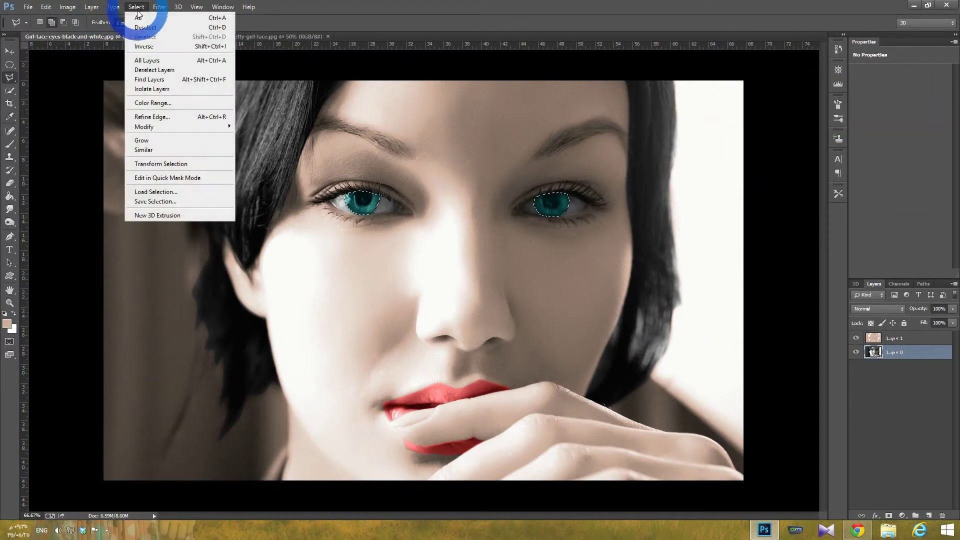
pyautogui.click(145, 27)
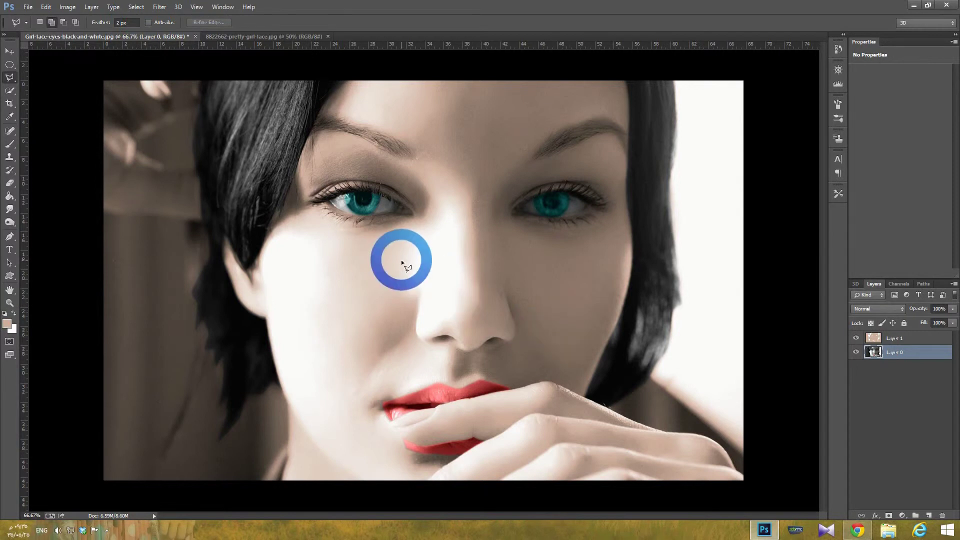
pyautogui.click(821, 488)
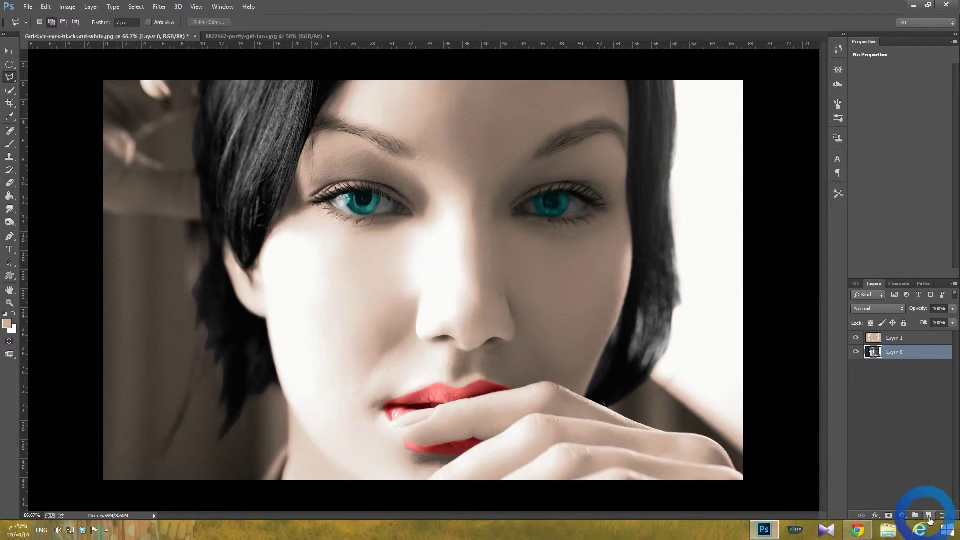
# Add a new layer at the top of the stack and sample black from the hair.
pyautogui.click(929, 520)
pyautogui.moveTo(912, 353); pyautogui.dragTo(908, 336)
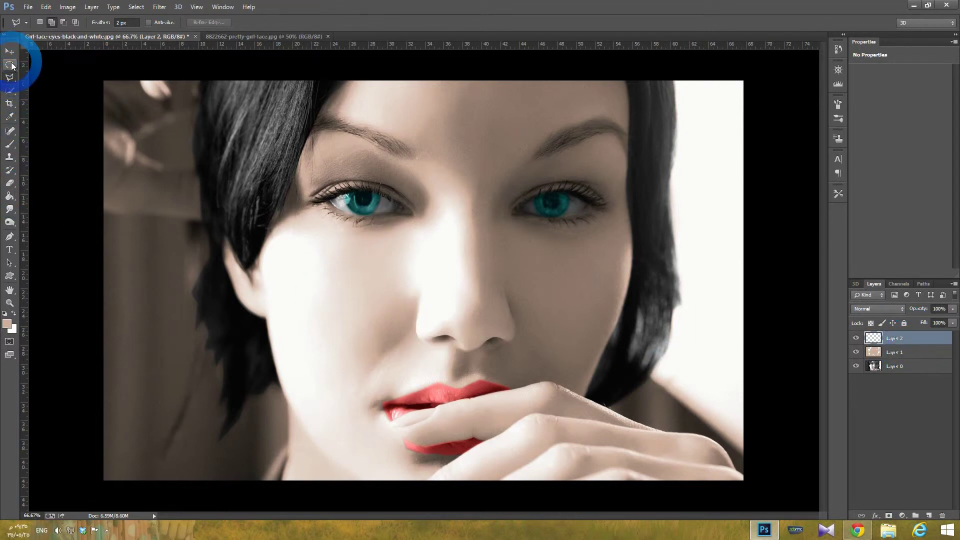
pyautogui.click(9, 144)
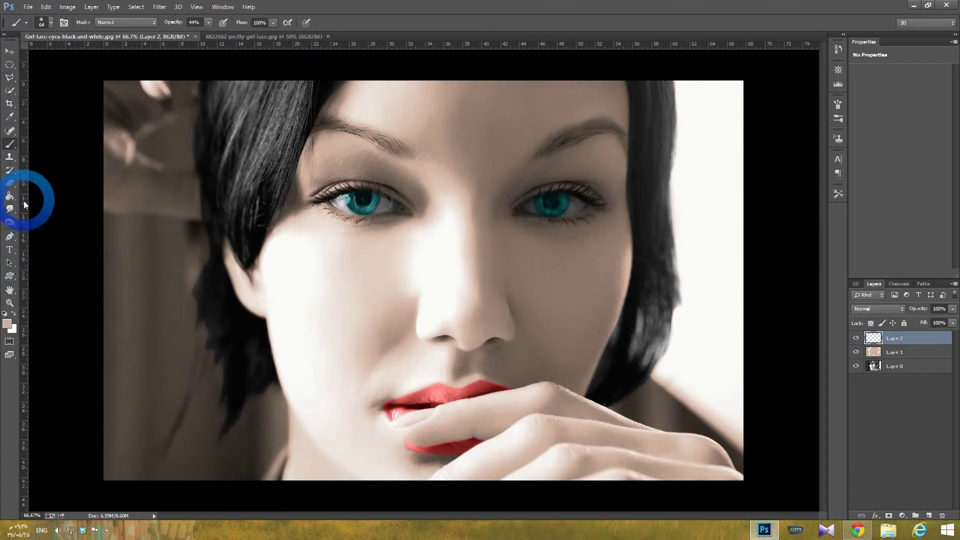
pyautogui.click(10, 116)
pyautogui.click(330, 97)
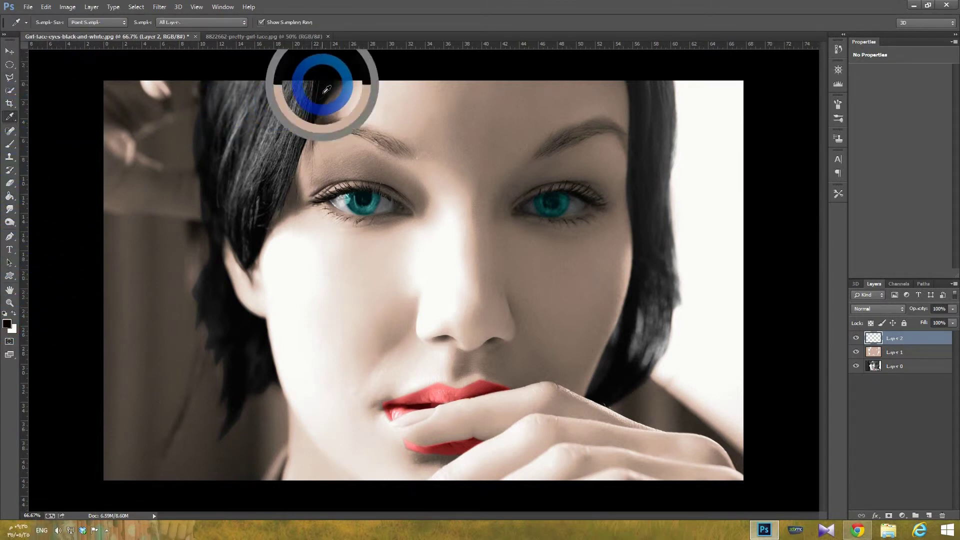
pyautogui.click(10, 146)
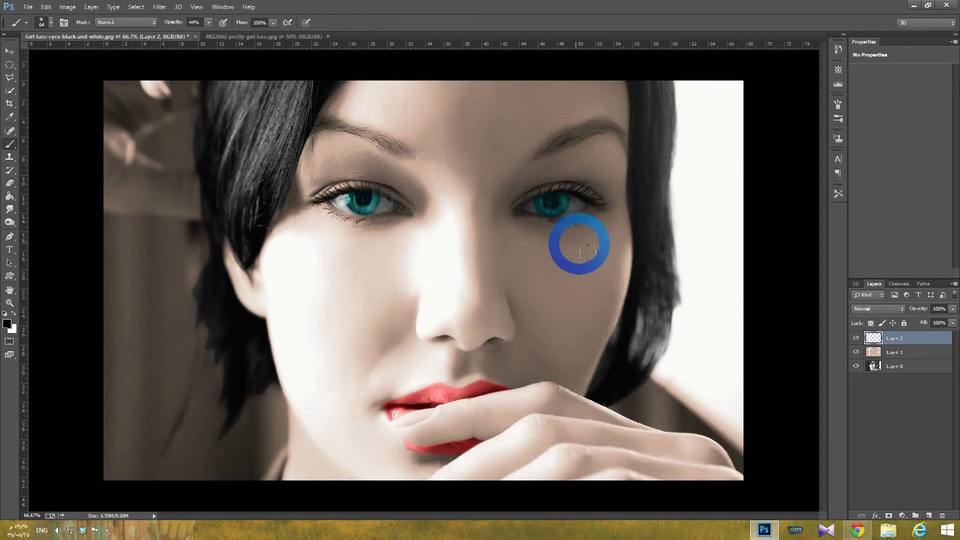
# Paint dark strokes over both eyebrows with a 50 px brush at 76% opacity.
pyautogui.moveTo(408, 160); pyautogui.dragTo(336, 134)
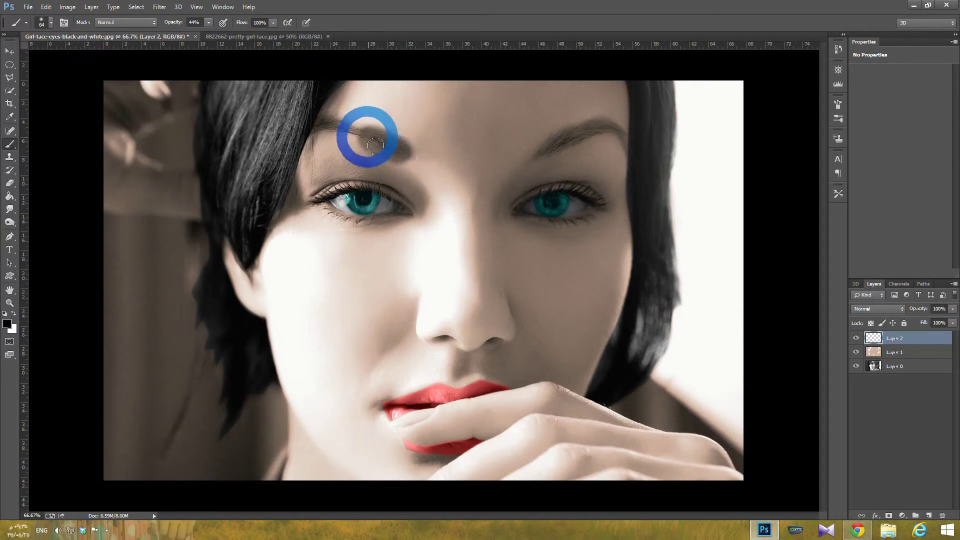
pyautogui.click(28, 6)
pyautogui.click(55, 17)
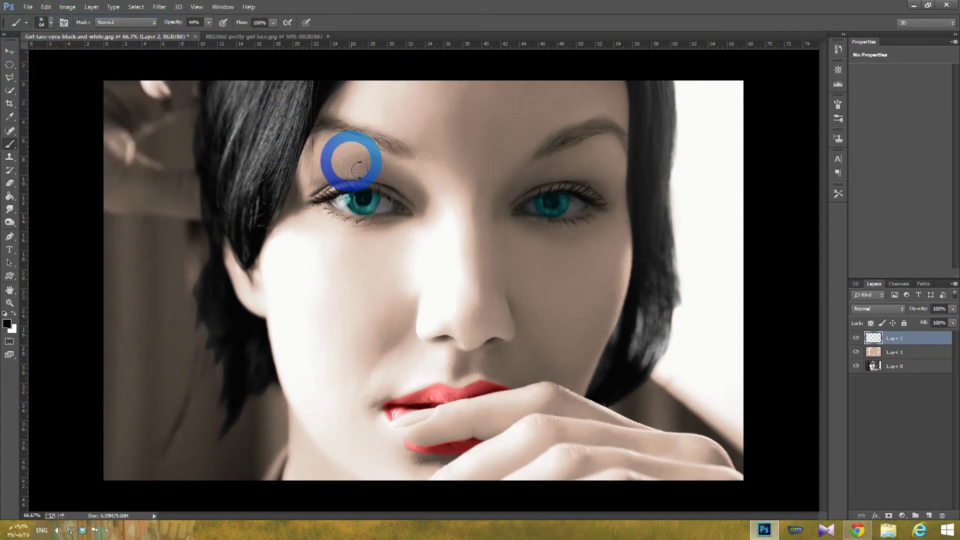
pyautogui.rightClick(424, 165)
pyautogui.click(482, 181)
pyautogui.click(402, 76)
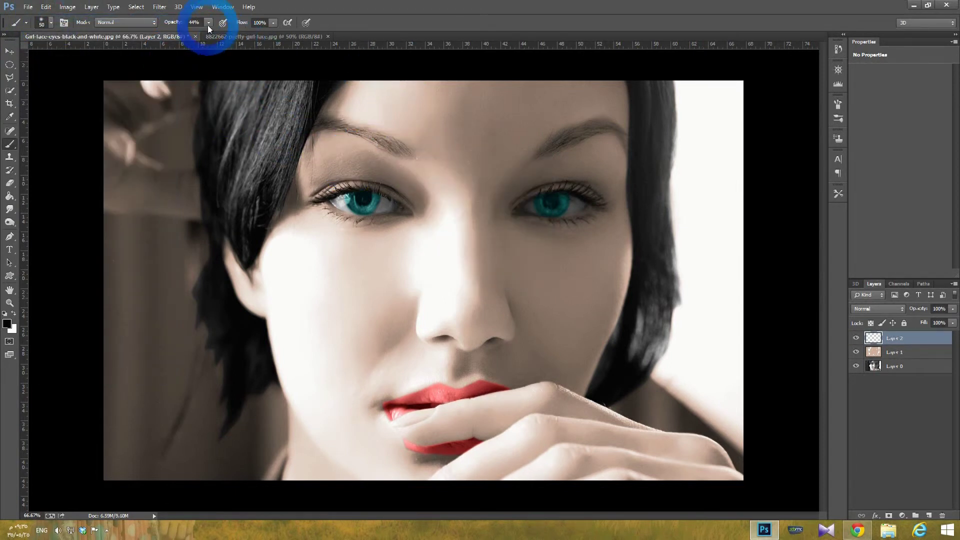
pyautogui.moveTo(360, 107)
pyautogui.mouseDown()
pyautogui.moveTo(385, 147)
pyautogui.moveTo(371, 144)
pyautogui.mouseUp()
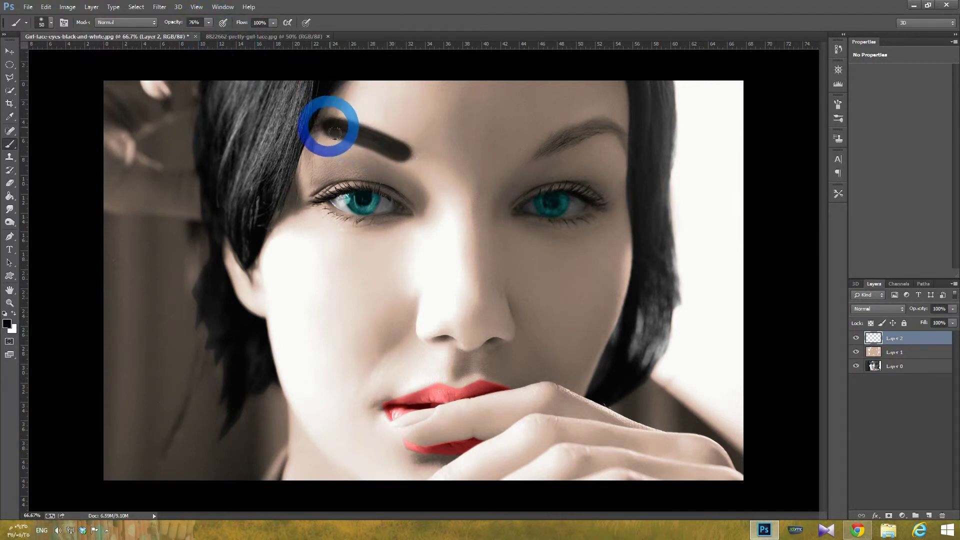
pyautogui.moveTo(534, 159); pyautogui.dragTo(620, 141)
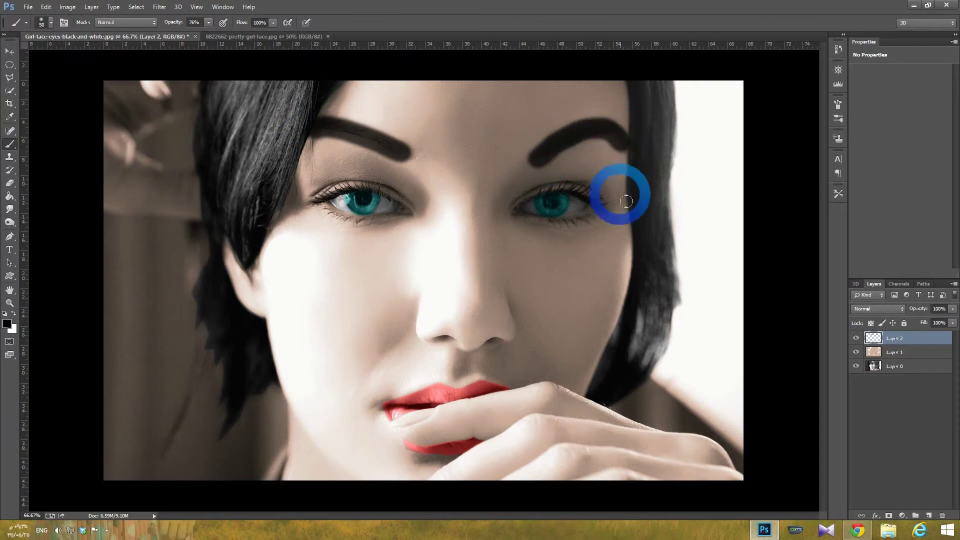
# Set the eyebrow Layer 2 to Overlay blending at 37% opacity.
pyautogui.click(881, 309)
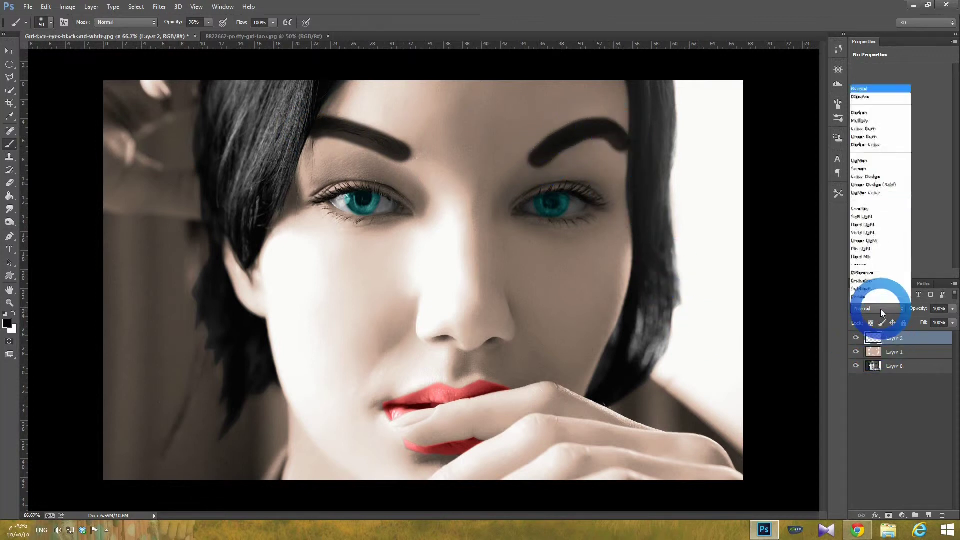
pyautogui.click(870, 290)
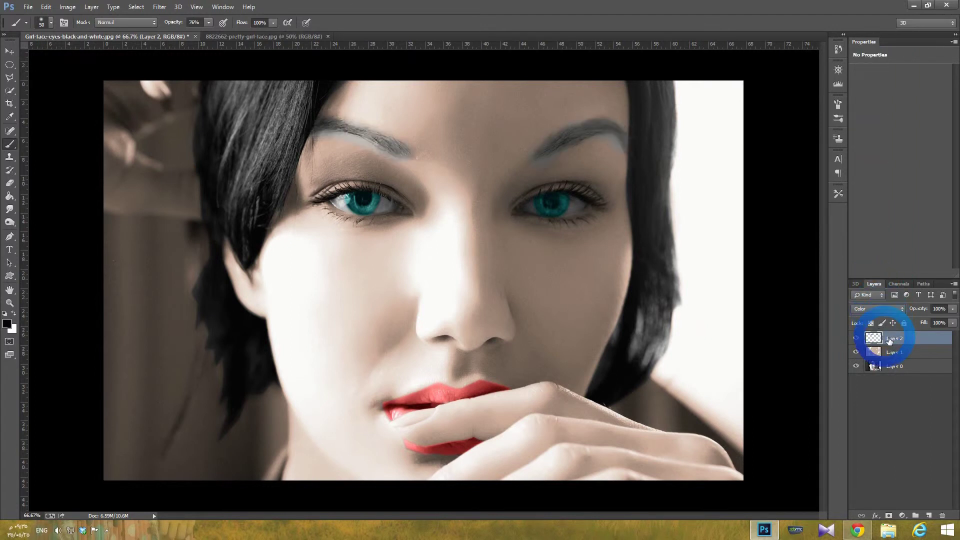
pyautogui.click(883, 306)
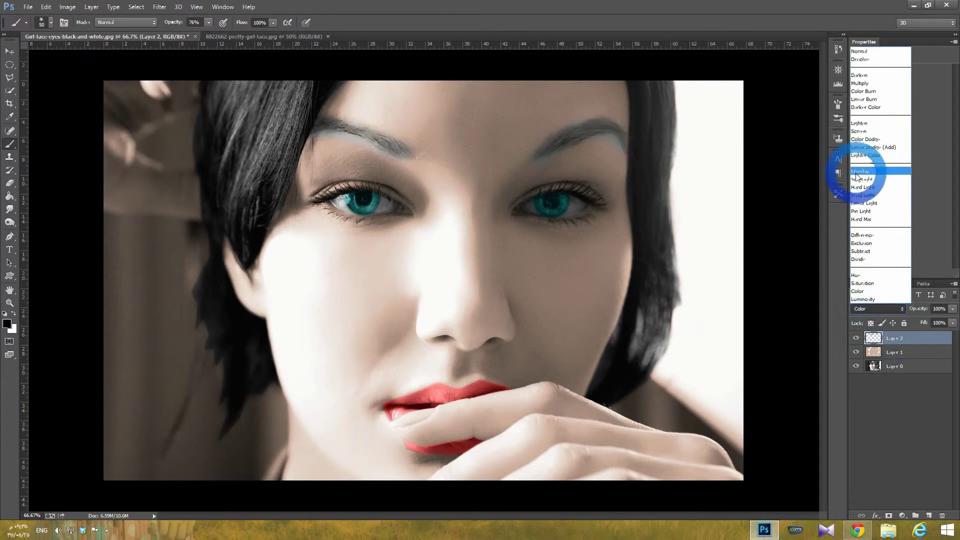
pyautogui.click(856, 172)
pyautogui.click(952, 308)
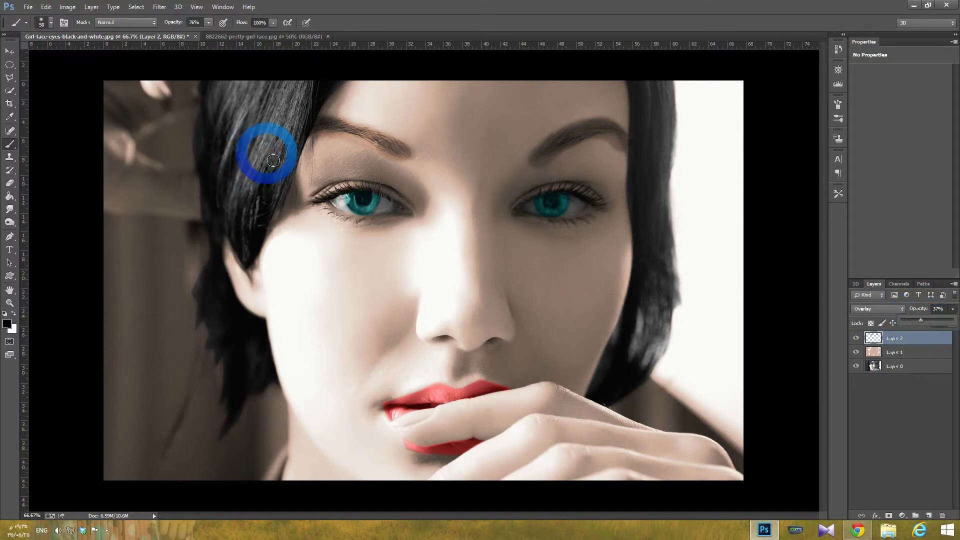
pyautogui.click(10, 182)
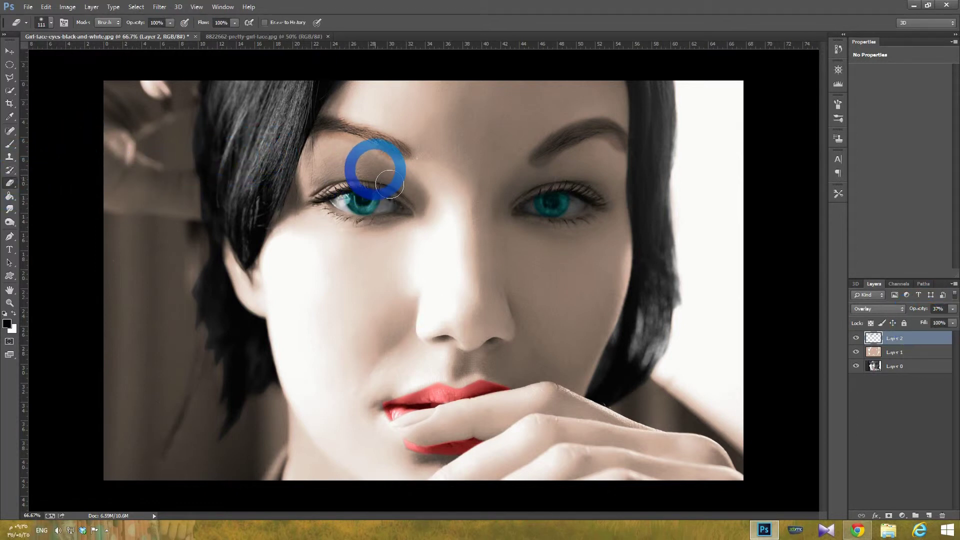
# Set the eraser to 66 px, add a new Layer 3, and size the brush to 85 px.
pyautogui.rightClick(420, 191)
pyautogui.moveTo(479, 202)
pyautogui.mouseDown()
pyautogui.moveTo(350, 156)
pyautogui.moveTo(419, 175)
pyautogui.moveTo(568, 173)
pyautogui.moveTo(600, 144)
pyautogui.moveTo(613, 150)
pyautogui.moveTo(609, 161)
pyautogui.moveTo(512, 171)
pyautogui.moveTo(540, 148)
pyautogui.moveTo(461, 145)
pyautogui.moveTo(929, 486)
pyautogui.mouseUp()
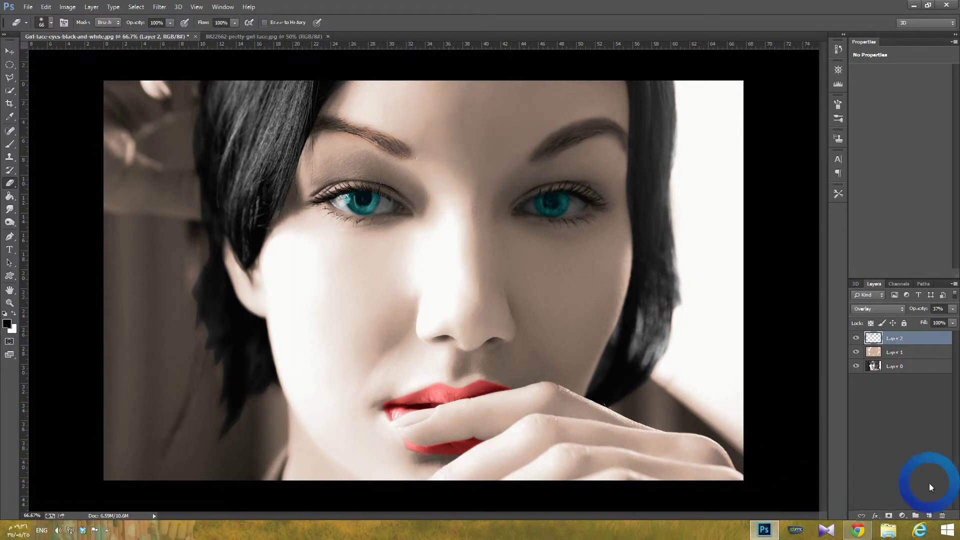
pyautogui.click(929, 516)
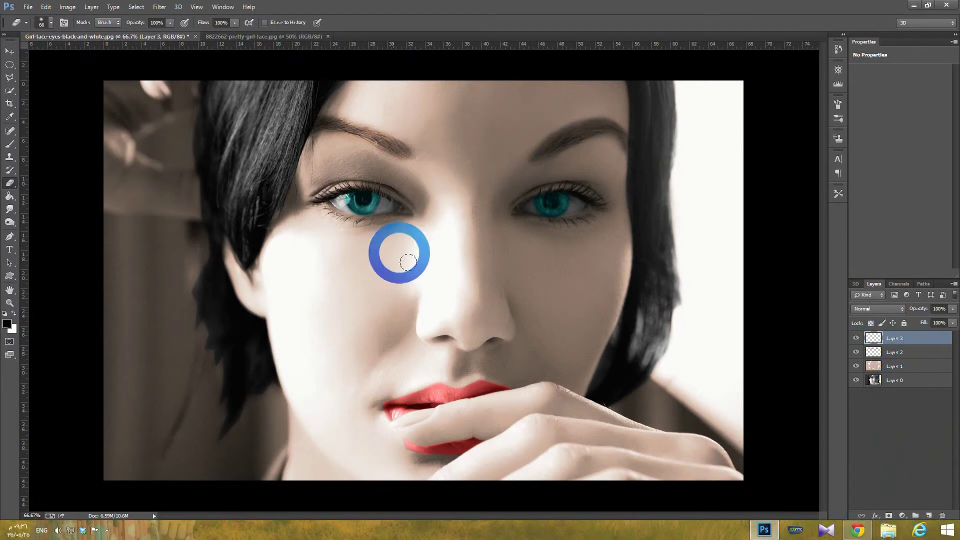
pyautogui.rightClick(482, 218)
pyautogui.click(546, 235)
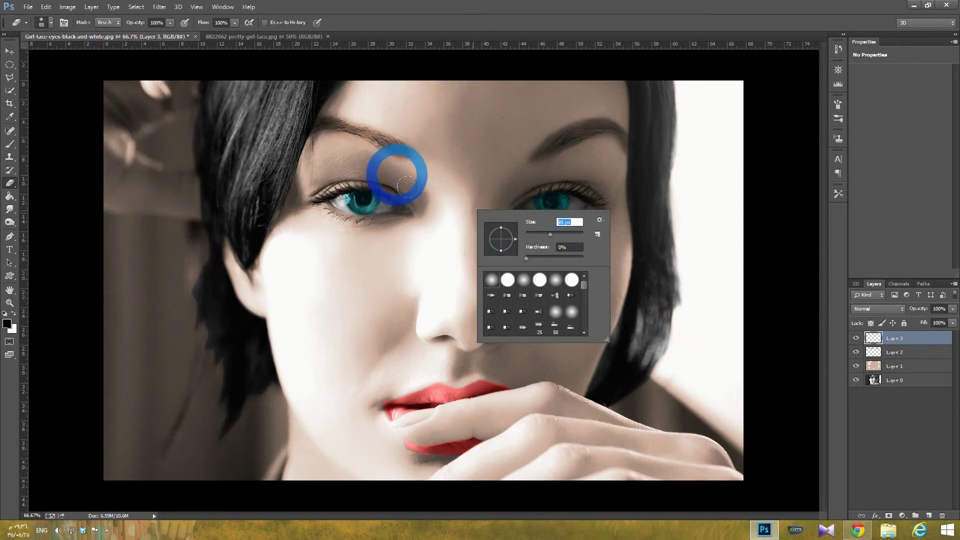
pyautogui.click(788, 216)
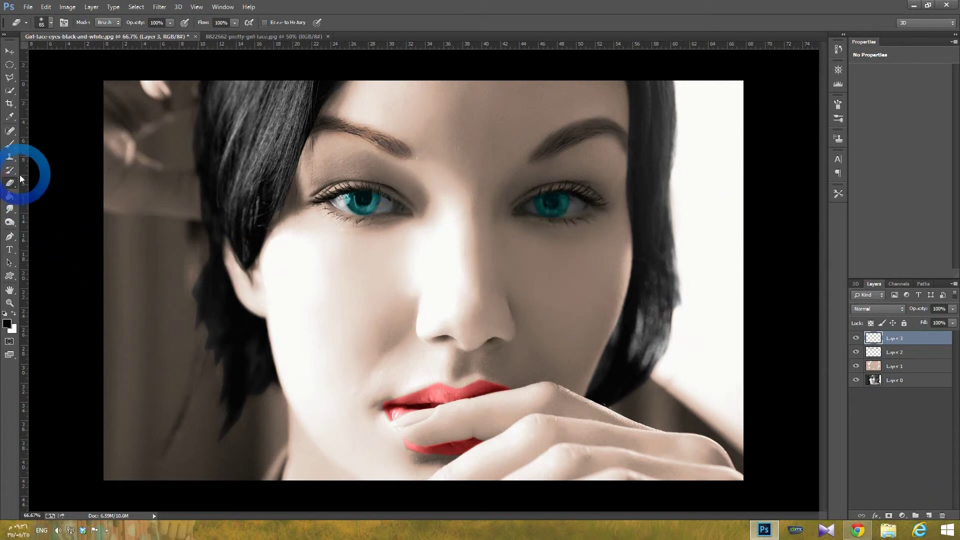
# Choose a light mint green as the foreground paint colour.
pyautogui.click(10, 146)
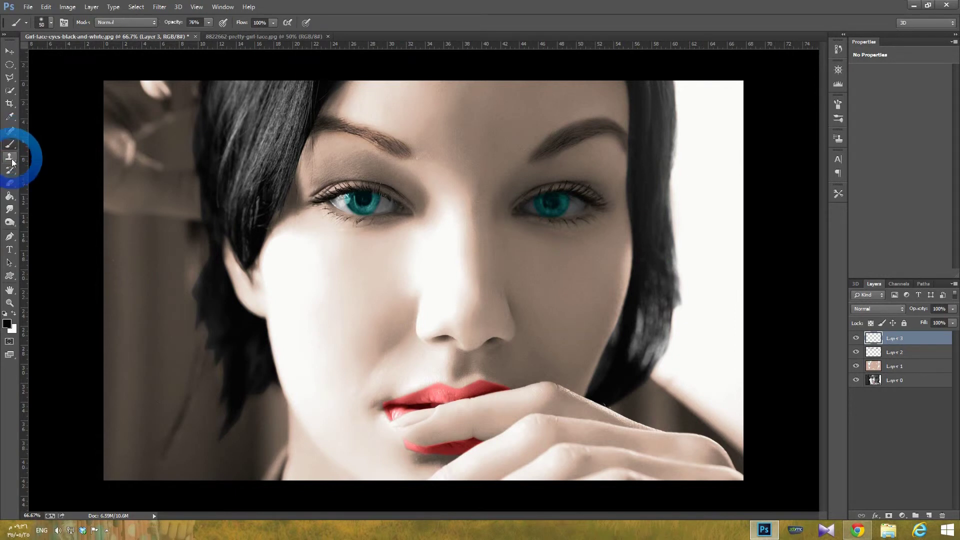
pyautogui.click(7, 324)
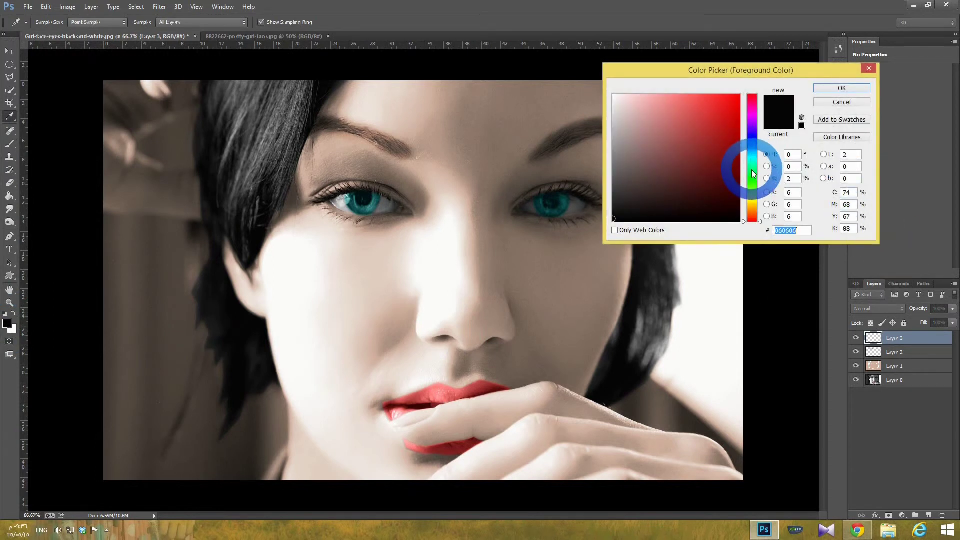
pyautogui.moveTo(752, 167); pyautogui.dragTo(755, 161)
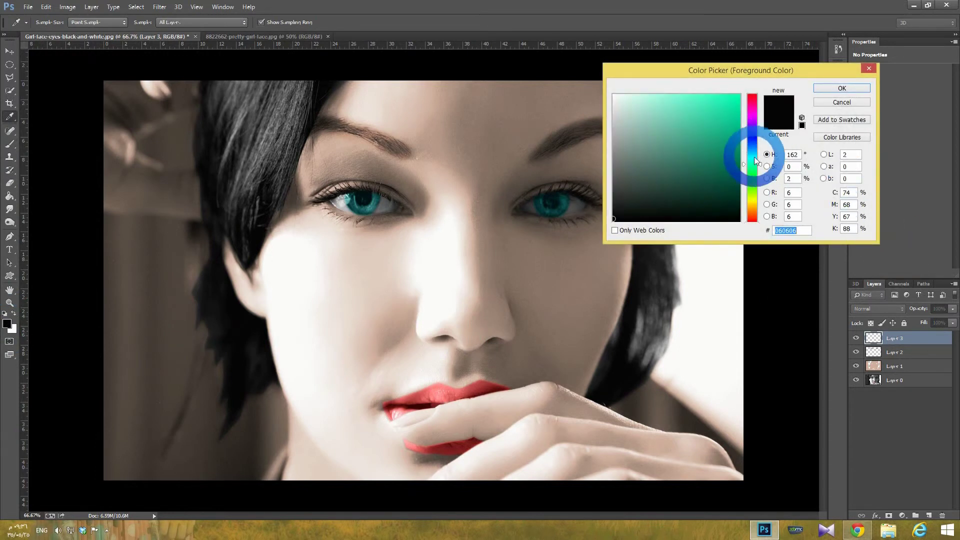
pyautogui.click(675, 100)
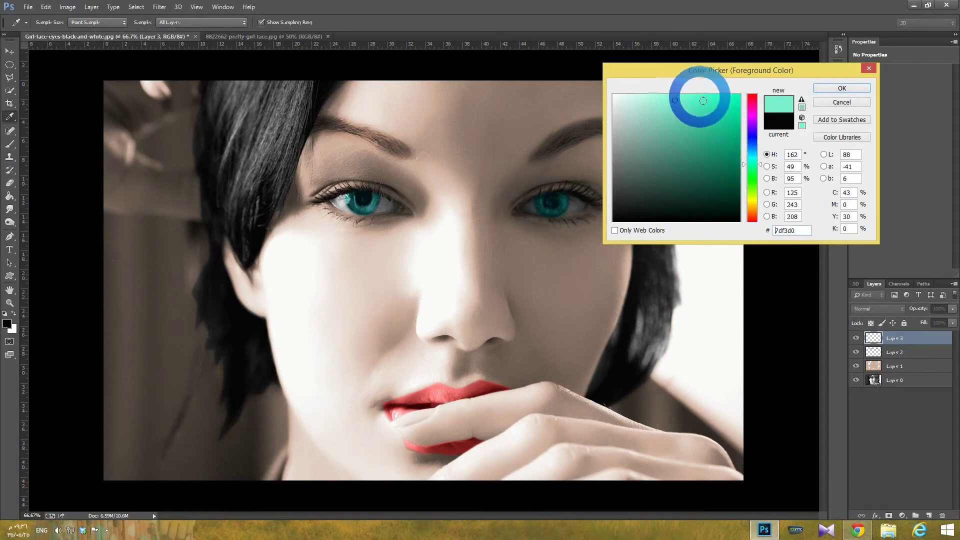
pyautogui.click(822, 88)
# Brush mint eyeshadow over the left and right eyelids up toward the brows.
pyautogui.press('b')
pyautogui.moveTo(343, 214)
pyautogui.mouseDown()
pyautogui.moveTo(395, 178)
pyautogui.moveTo(309, 185)
pyautogui.moveTo(366, 180)
pyautogui.moveTo(423, 201)
pyautogui.moveTo(360, 168)
pyautogui.moveTo(325, 171)
pyautogui.mouseUp()
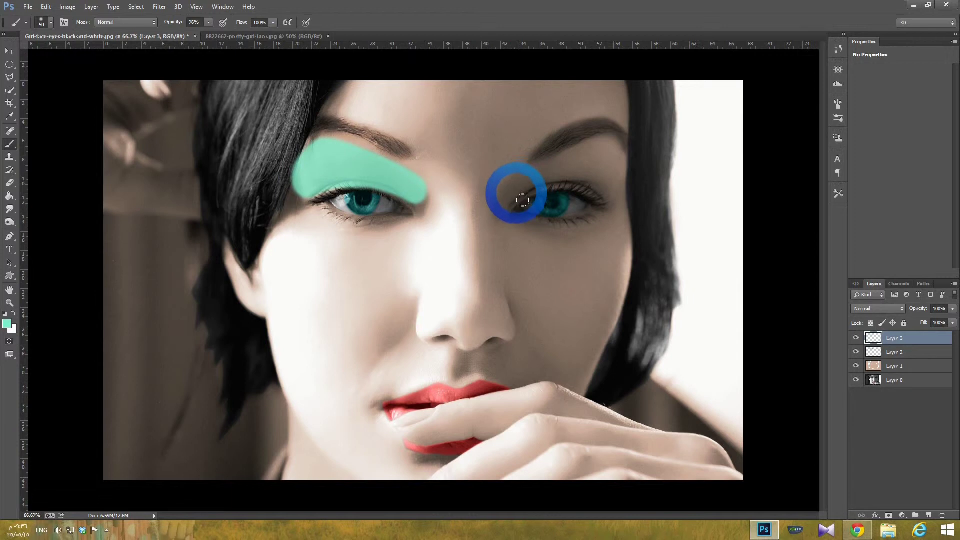
pyautogui.moveTo(511, 199)
pyautogui.mouseDown()
pyautogui.moveTo(574, 150)
pyautogui.moveTo(609, 145)
pyautogui.moveTo(622, 199)
pyautogui.moveTo(578, 193)
pyautogui.moveTo(561, 176)
pyautogui.moveTo(546, 187)
pyautogui.moveTo(585, 163)
pyautogui.moveTo(602, 172)
pyautogui.moveTo(564, 165)
pyautogui.mouseUp()
pyautogui.moveTo(412, 186)
pyautogui.mouseDown()
pyautogui.moveTo(375, 152)
pyautogui.moveTo(317, 150)
pyautogui.mouseUp()
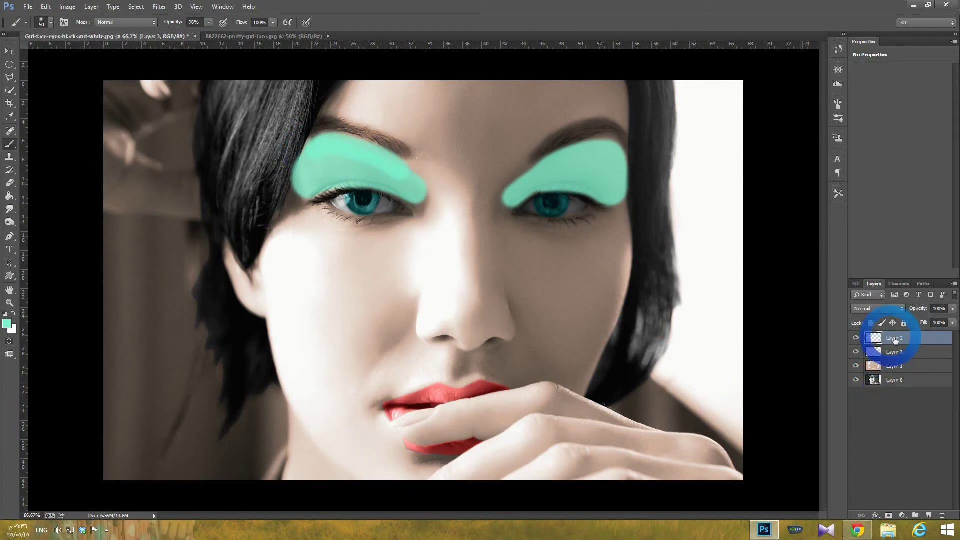
# Set the eyeshadow Layer 3 to Overlay at 39% opacity, then switch to the Eraser.
pyautogui.click(880, 309)
pyautogui.click(860, 171)
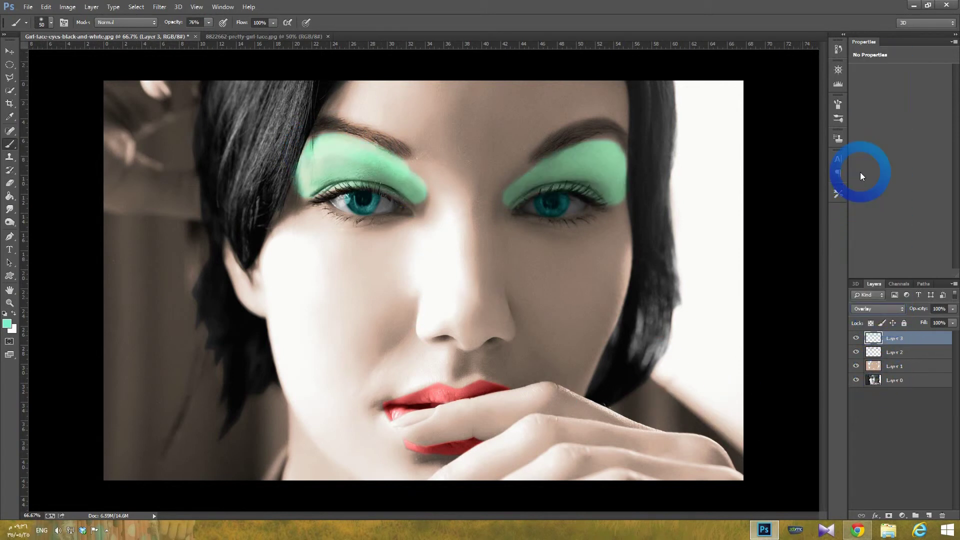
pyautogui.click(952, 308)
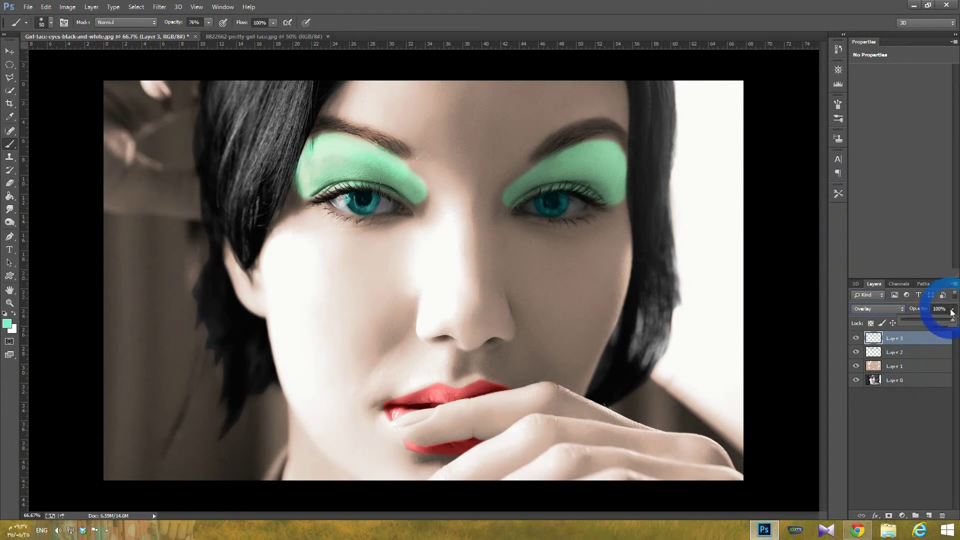
pyautogui.moveTo(945, 322); pyautogui.dragTo(932, 323)
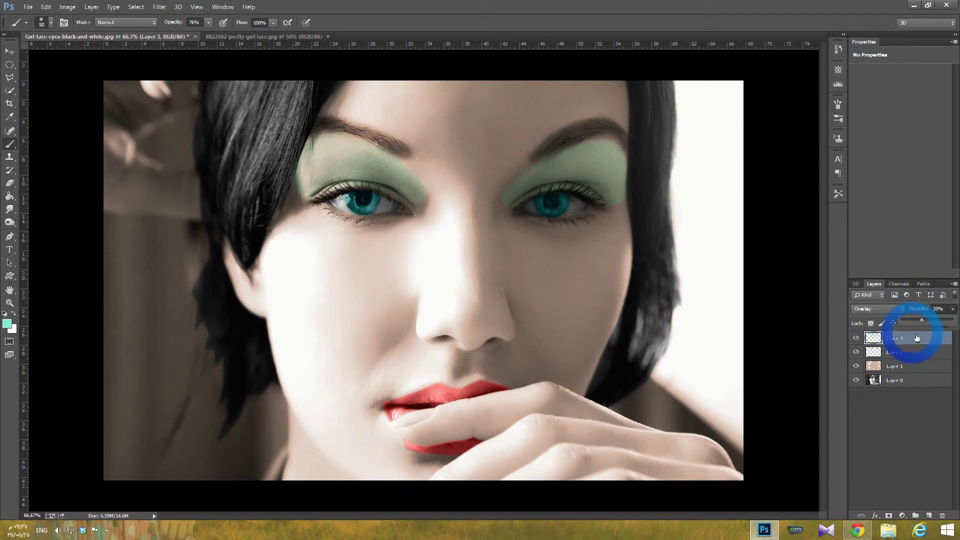
pyautogui.click(13, 189)
pyautogui.moveTo(460, 247)
pyautogui.mouseDown()
pyautogui.moveTo(511, 196)
pyautogui.moveTo(447, 201)
pyautogui.moveTo(553, 258)
pyautogui.mouseUp()
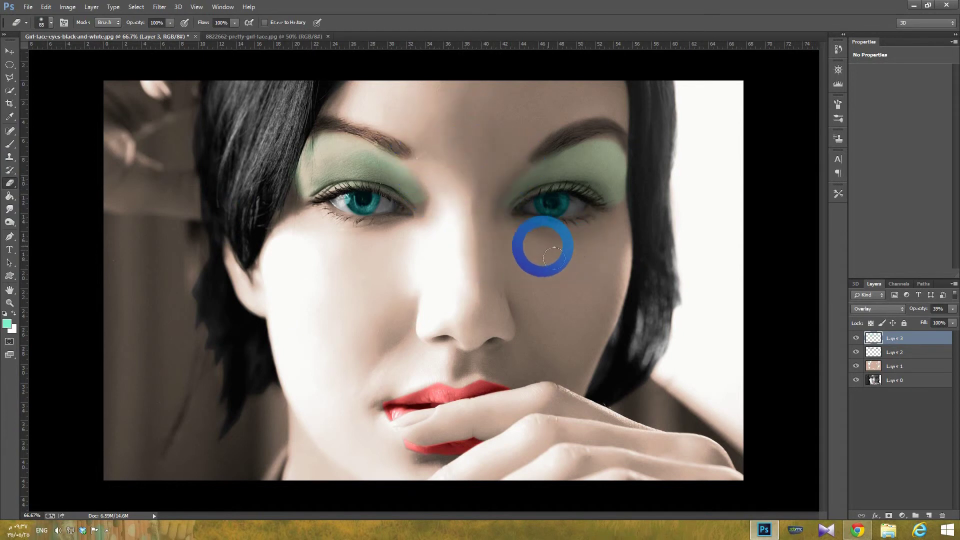
pyautogui.moveTo(554, 258); pyautogui.dragTo(741, 395)
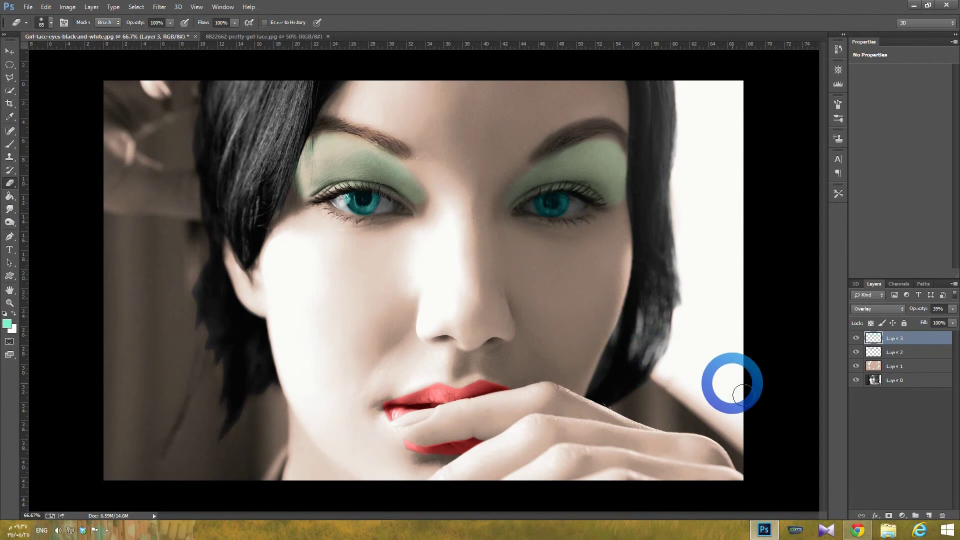
# Add a new Layer 4 with a smaller brush and black as the paint colour.
pyautogui.click(929, 515)
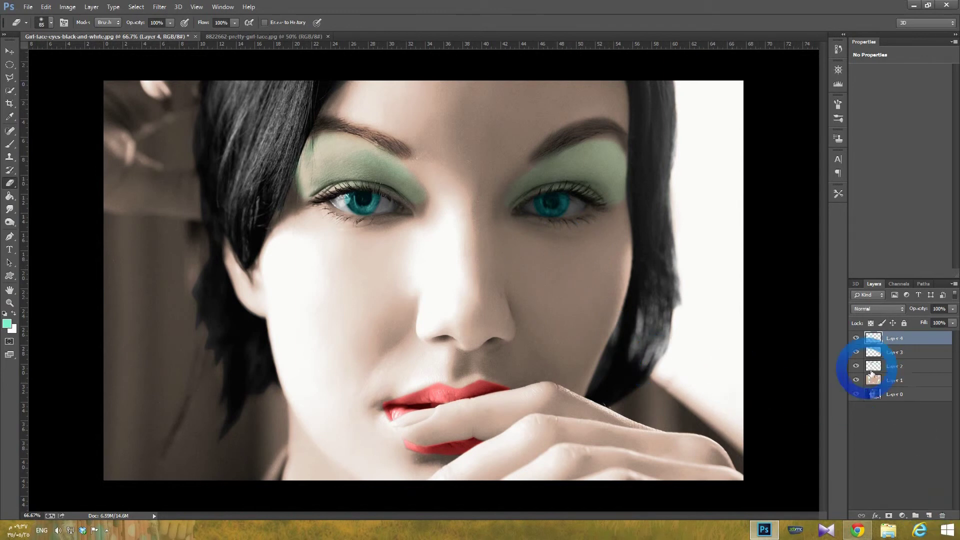
pyautogui.rightClick(334, 306)
pyautogui.moveTo(389, 326); pyautogui.dragTo(391, 329)
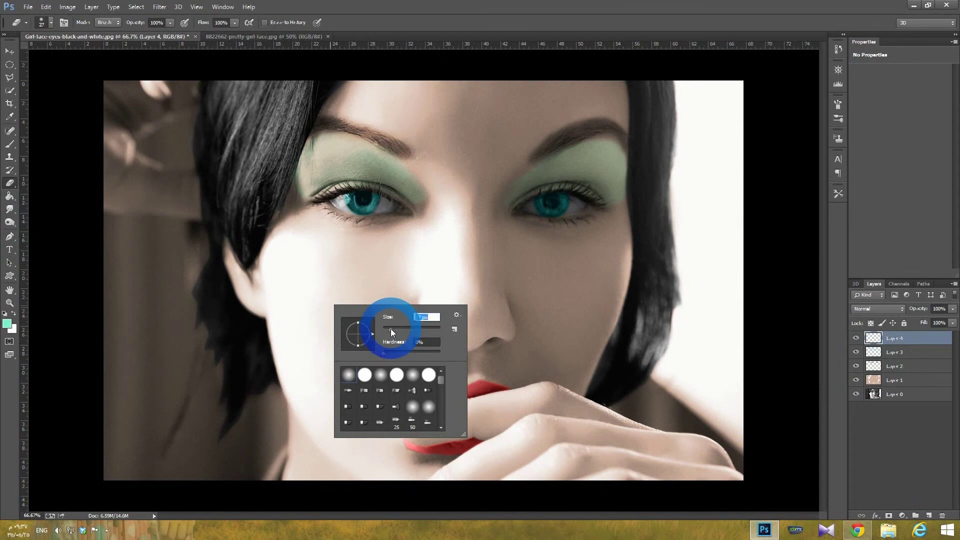
pyautogui.click(778, 239)
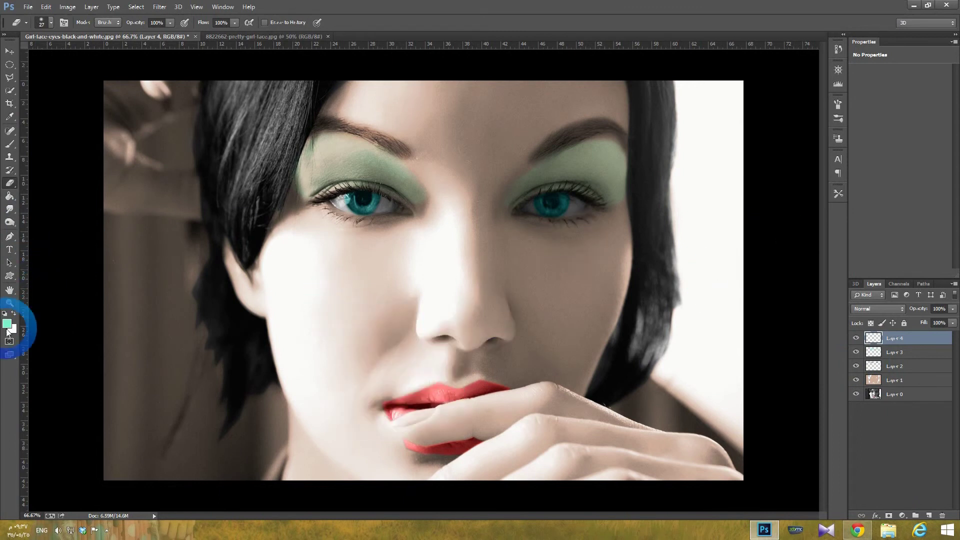
pyautogui.click(10, 144)
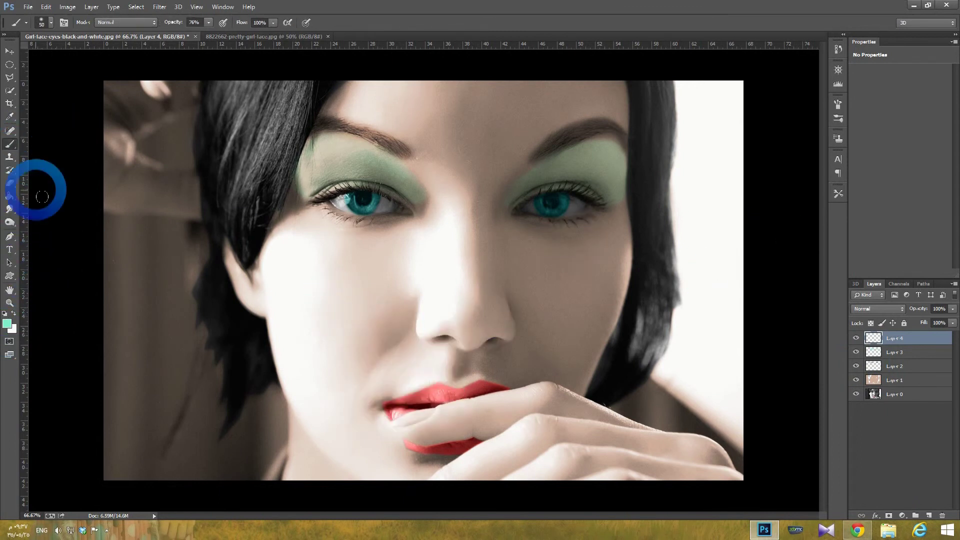
pyautogui.click(9, 116)
pyautogui.click(42, 125)
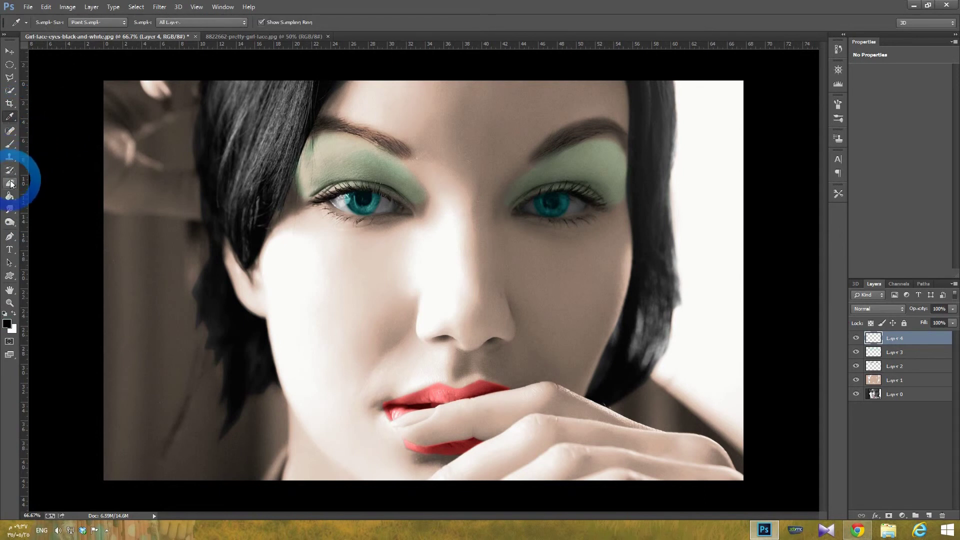
pyautogui.click(9, 144)
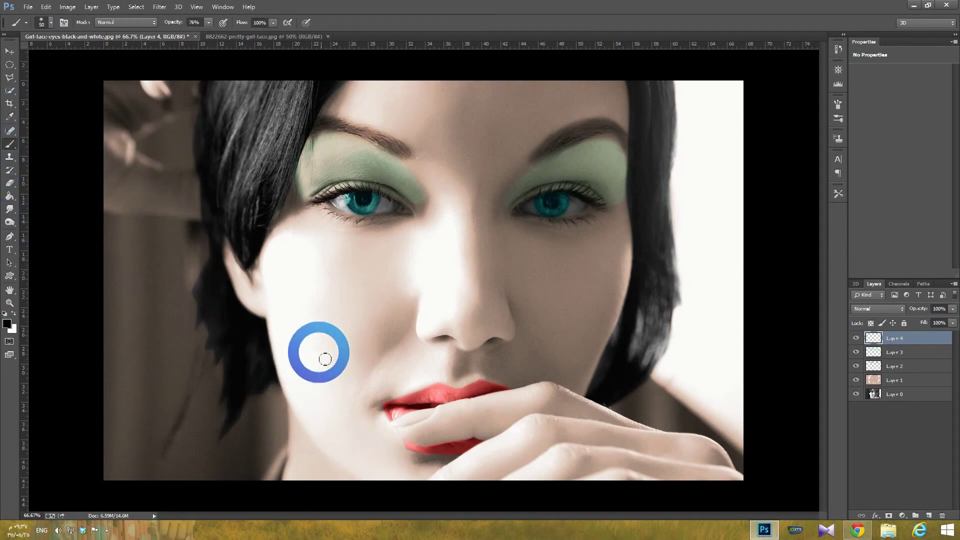
# Paint a small black 29 px beauty mark on the left cheek beside the nose.
pyautogui.rightClick(359, 344)
pyautogui.moveTo(413, 364); pyautogui.dragTo(409, 364)
pyautogui.click(167, 332)
pyautogui.click(46, 6)
pyautogui.click(48, 18)
pyautogui.click(363, 339)
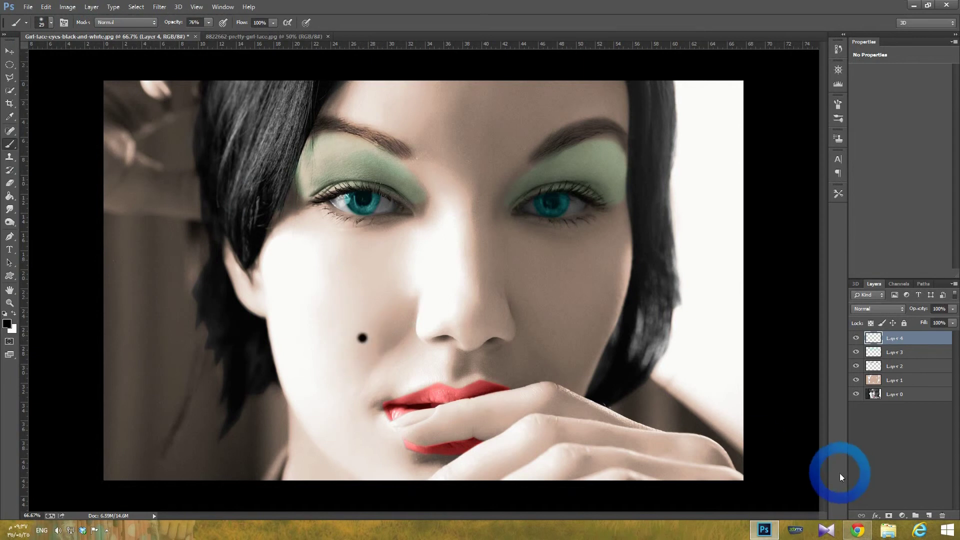
# Merge all visible layers into Layer 0 and duplicate it.
pyautogui.rightClick(912, 396)
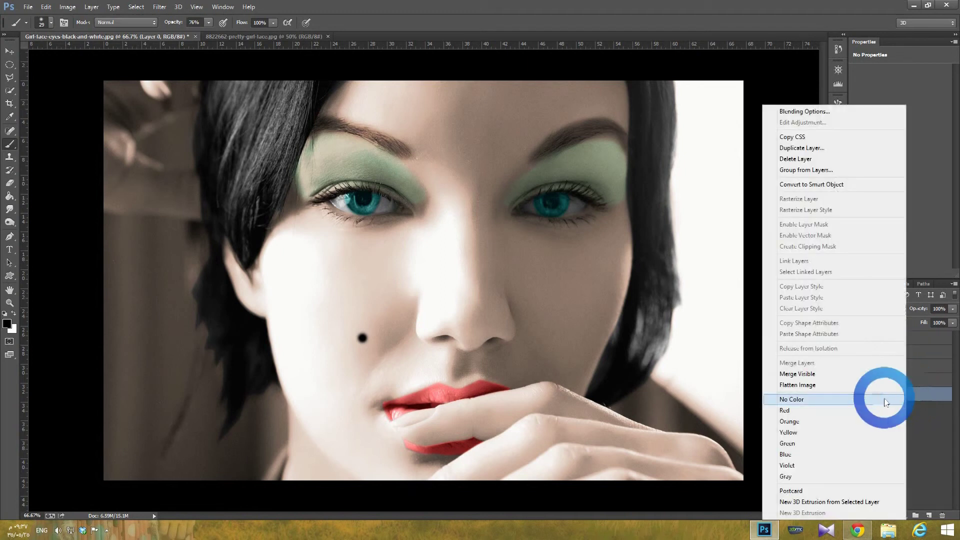
pyautogui.click(842, 376)
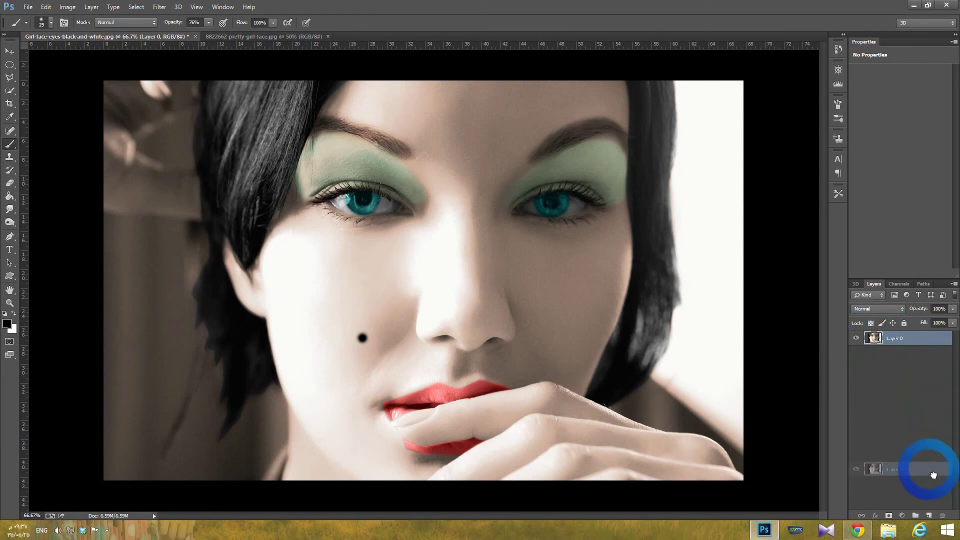
pyautogui.moveTo(924, 340); pyautogui.dragTo(929, 515)
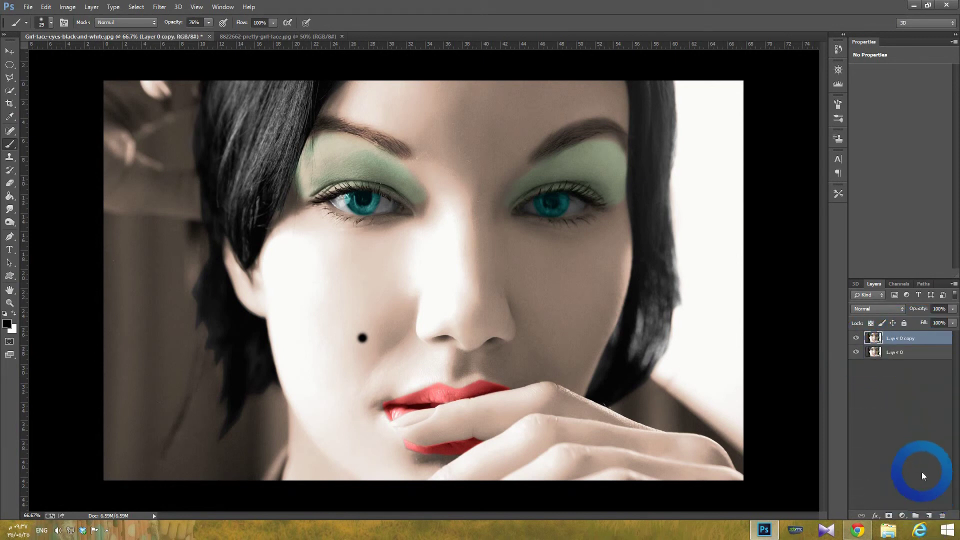
# Apply an 8-pixel Gaussian Blur to the Layer 0 copy.
pyautogui.click(159, 6)
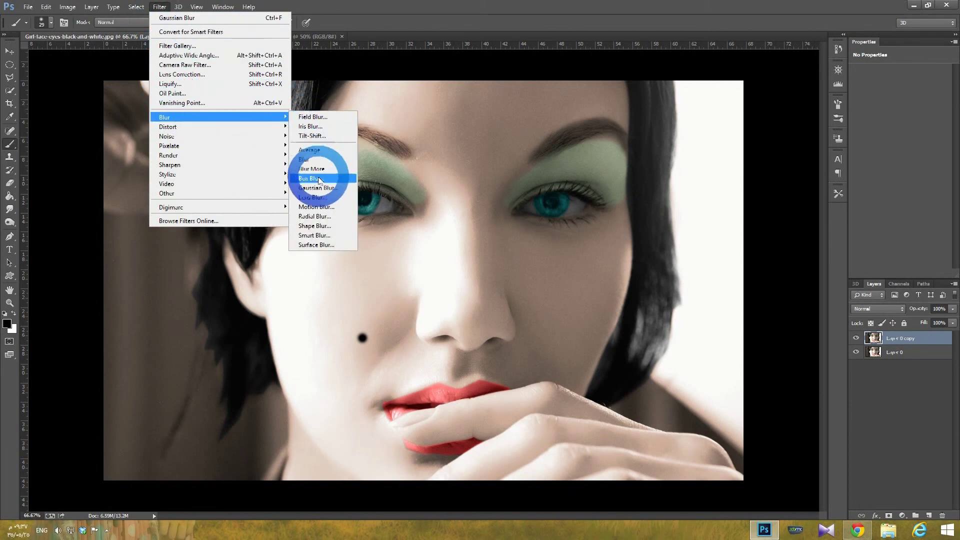
pyautogui.click(320, 187)
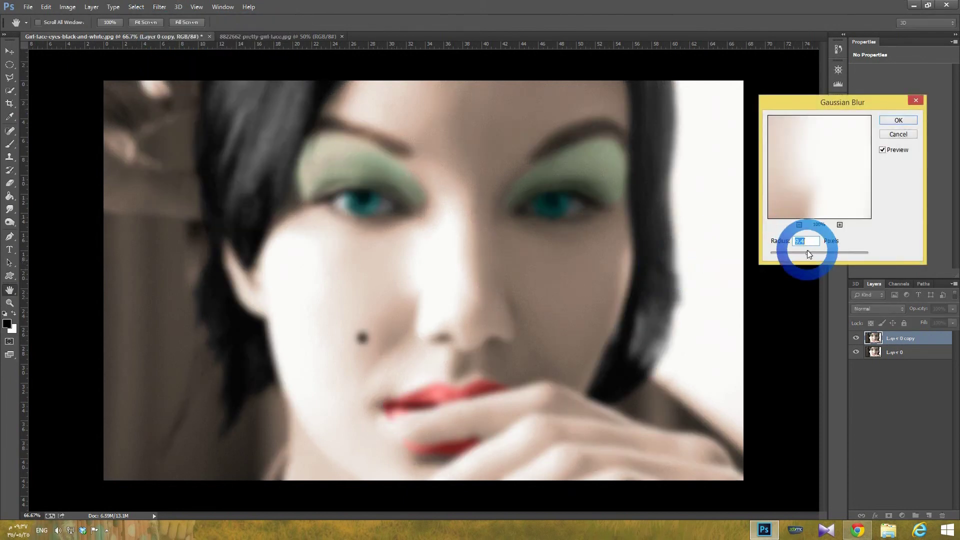
pyautogui.moveTo(808, 252); pyautogui.dragTo(805, 253)
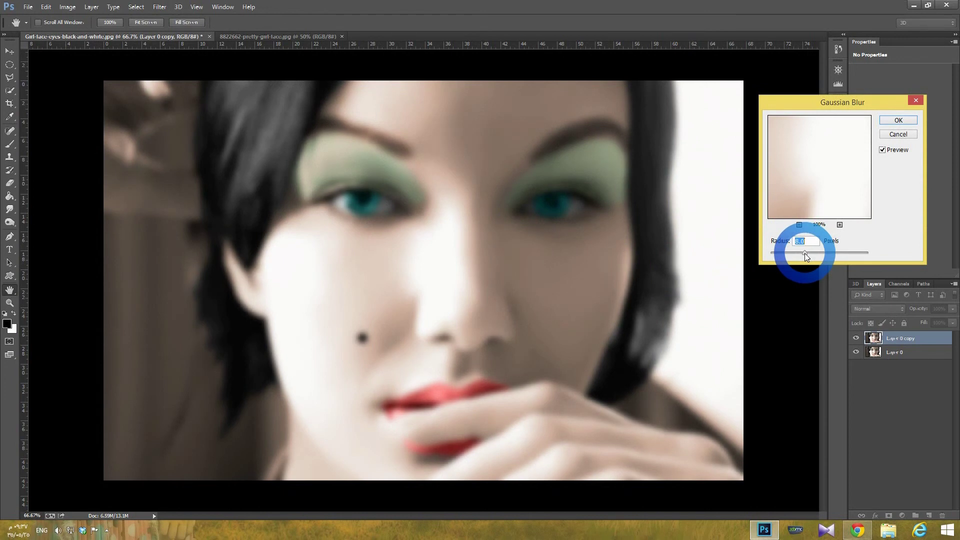
pyautogui.click(898, 120)
# Step the blurred copy's blend mode through the list, settling on Lighten.
pyautogui.press('b')
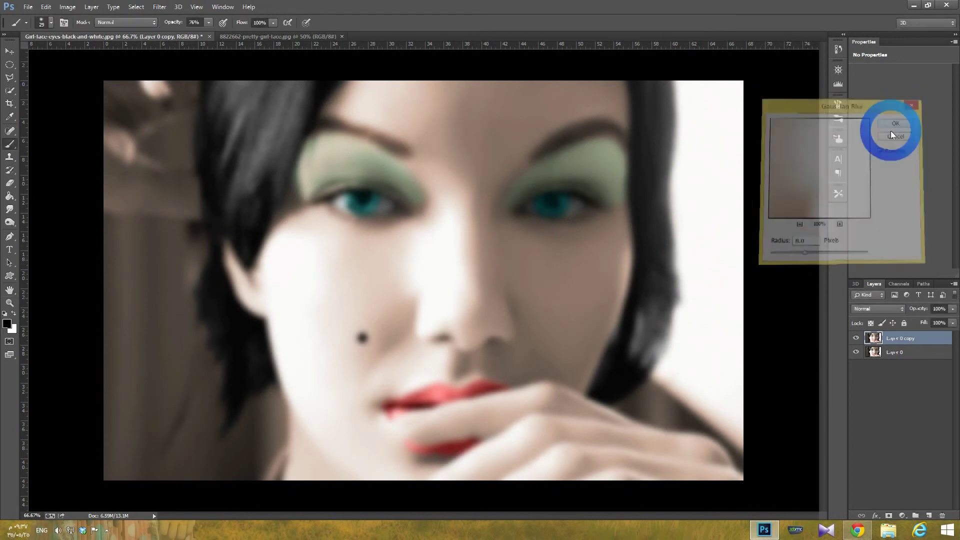
pyautogui.click(884, 308)
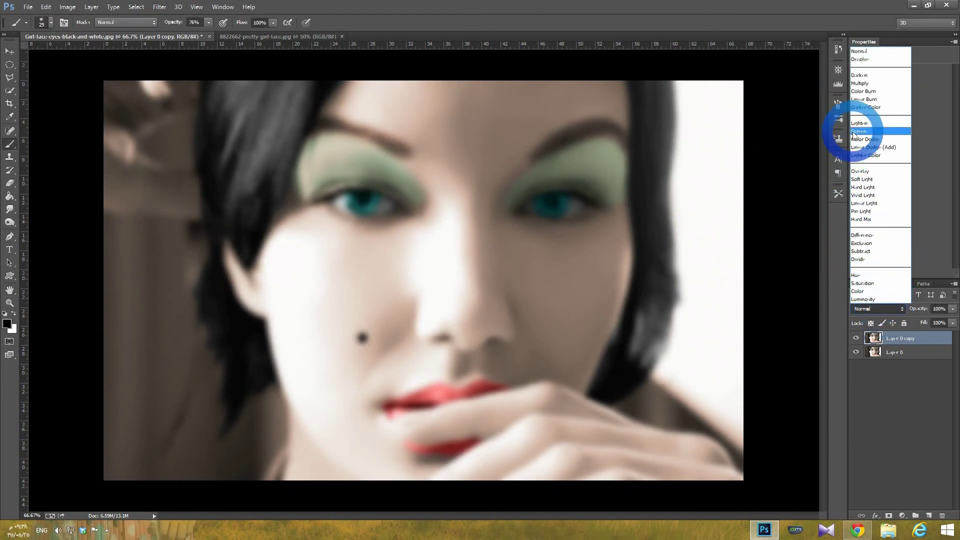
pyautogui.click(867, 77)
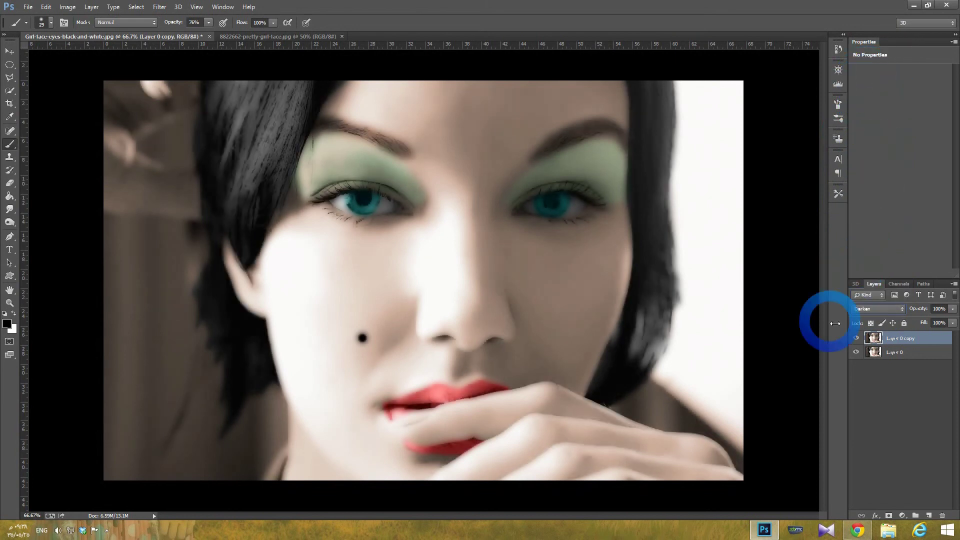
pyautogui.press('Down')
pyautogui.press('Down')
pyautogui.press('Up')
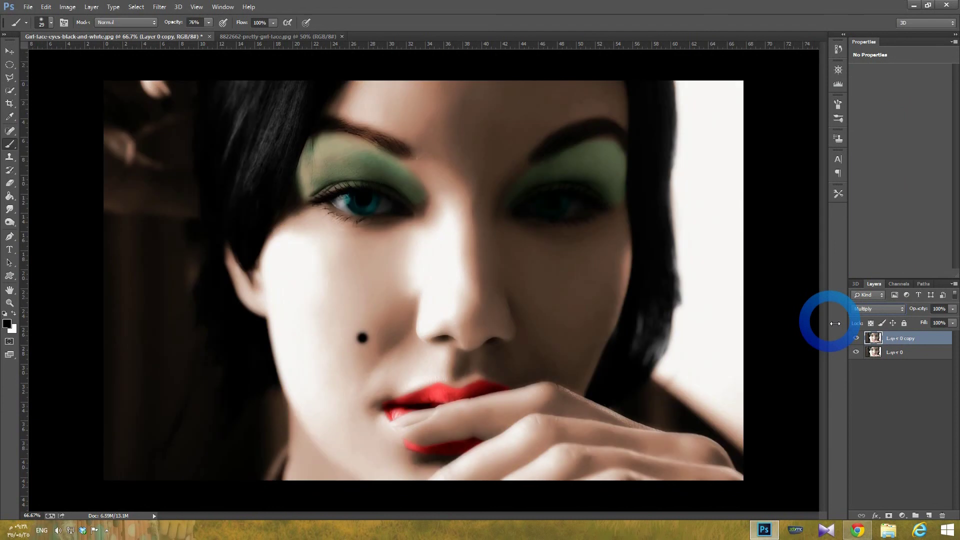
pyautogui.press('Down')
pyautogui.press('Down')
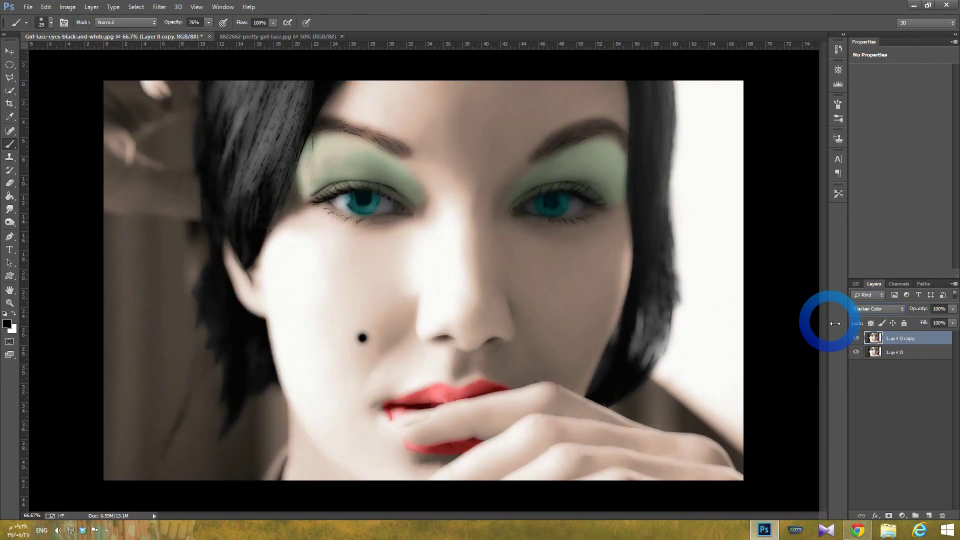
pyautogui.press('Down')
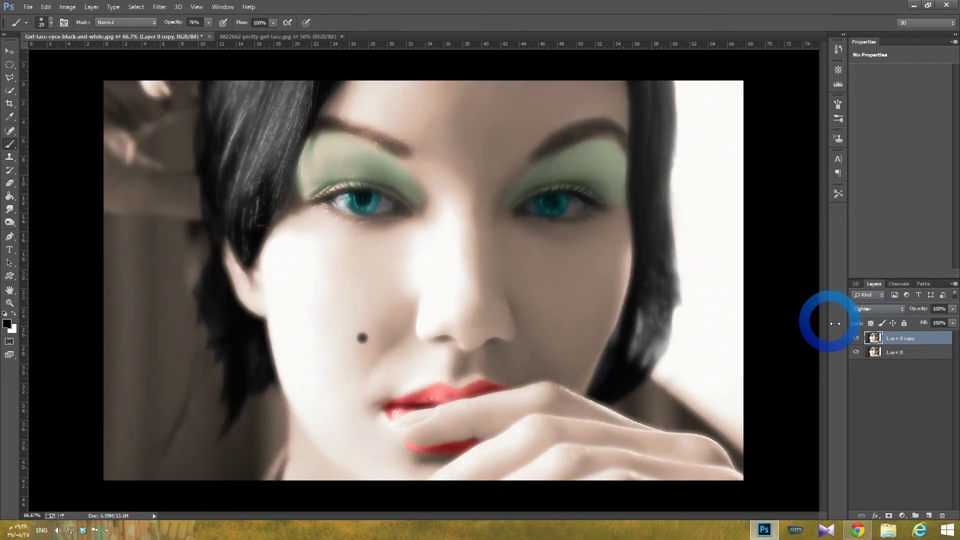
pyautogui.click(926, 449)
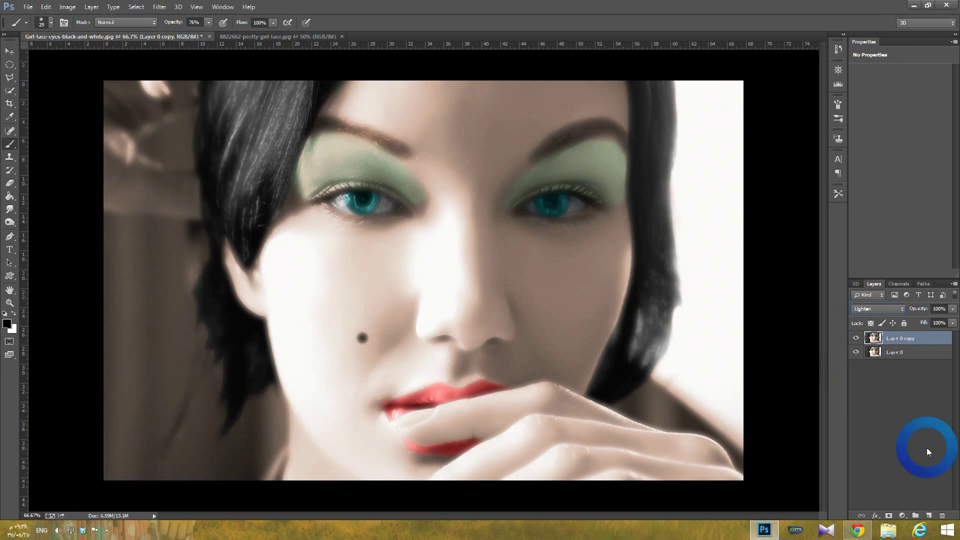
# Flatten the glowing portrait into one layer and add a new empty Layer 1.
pyautogui.rightClick(926, 352)
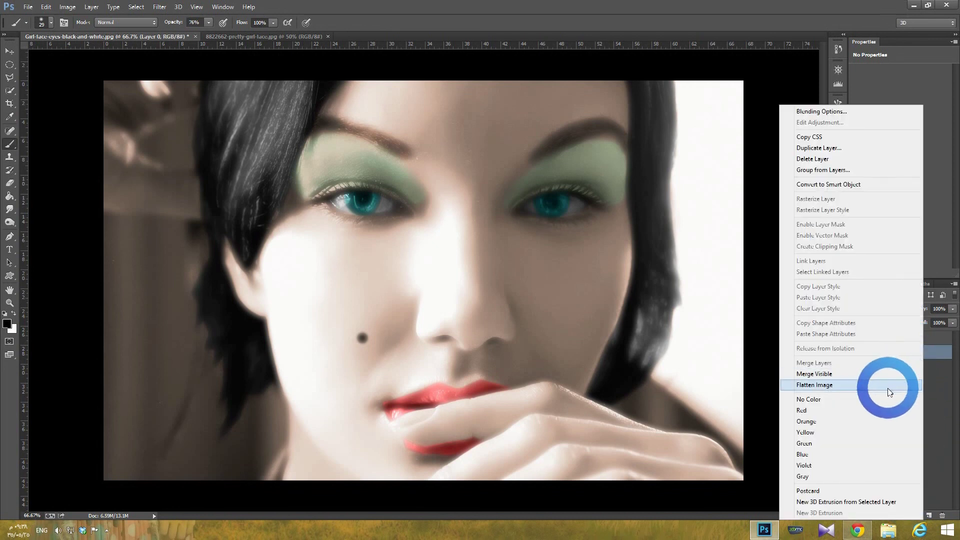
pyautogui.click(883, 377)
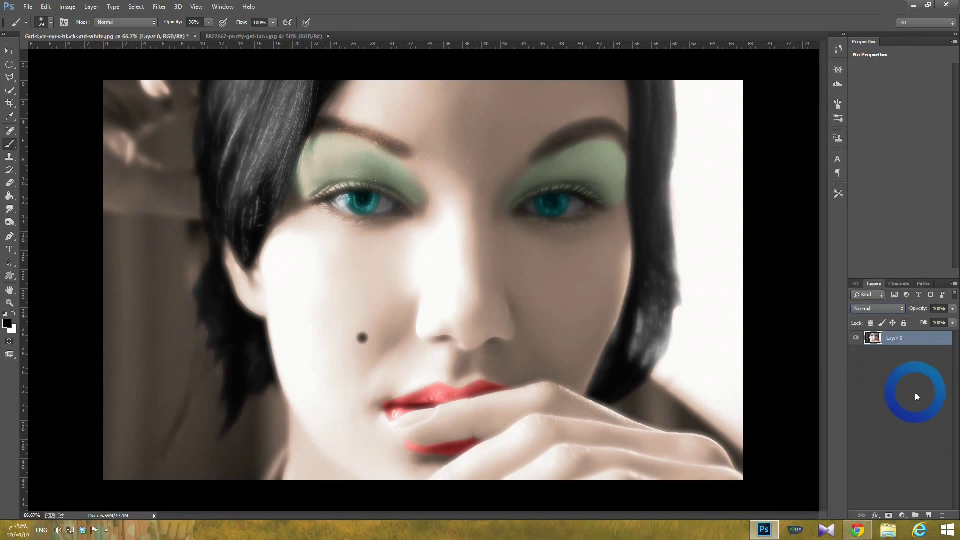
pyautogui.click(928, 516)
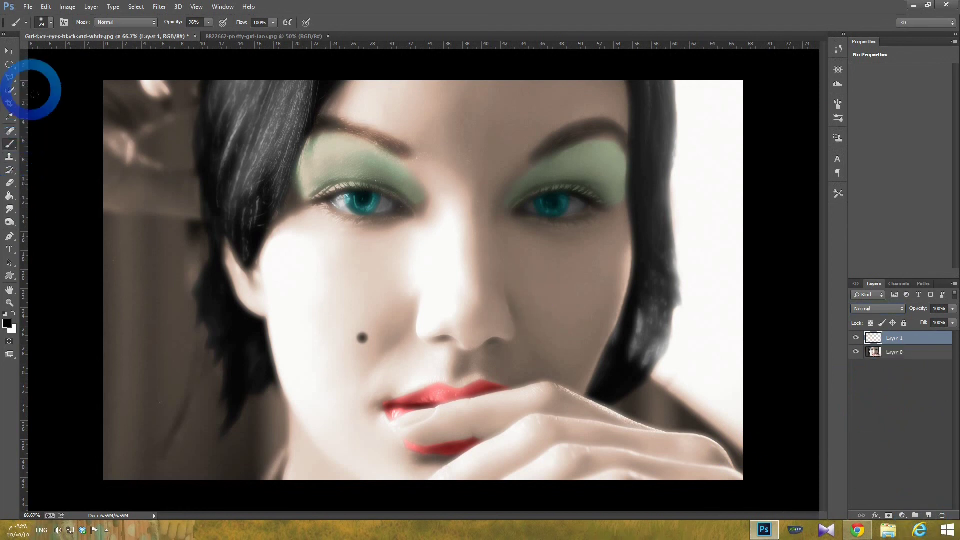
# At 100% brush opacity, paint a black 'ok' and a checkmark at the lower left.
pyautogui.moveTo(206, 22); pyautogui.dragTo(259, 40)
pyautogui.moveTo(123, 395)
pyautogui.mouseDown()
pyautogui.moveTo(145, 392)
pyautogui.moveTo(133, 397)
pyautogui.moveTo(146, 360)
pyautogui.moveTo(193, 397)
pyautogui.mouseUp()
pyautogui.moveTo(174, 429)
pyautogui.mouseDown()
pyautogui.moveTo(180, 446)
pyautogui.moveTo(262, 417)
pyautogui.mouseUp()
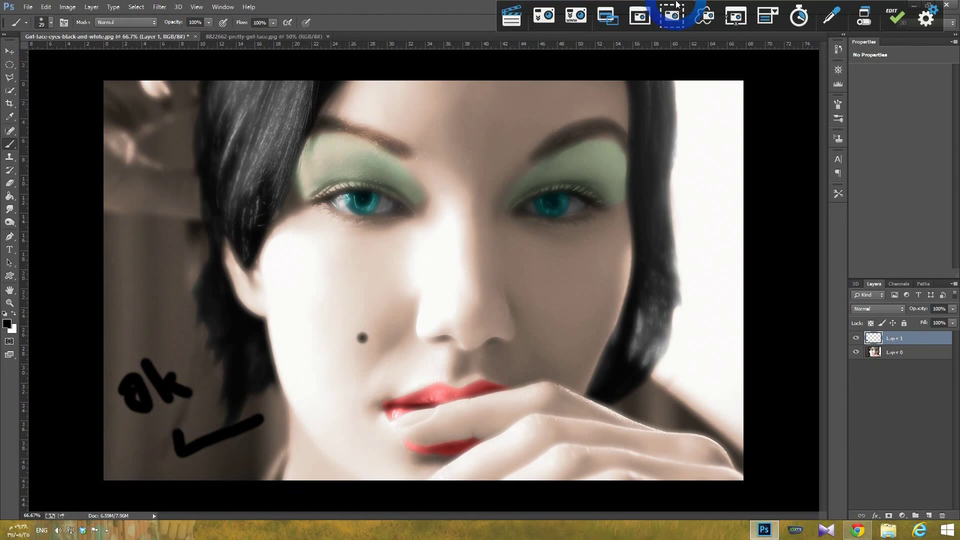